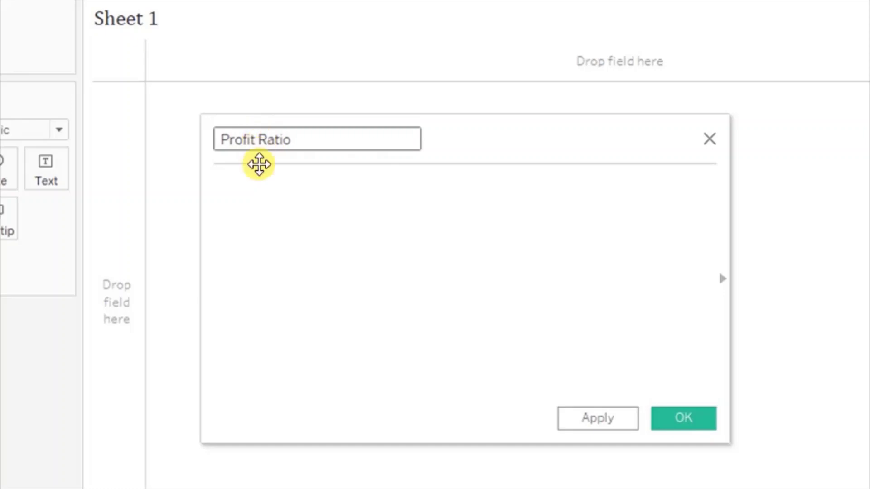
# - Define the Profit Ratio calculated field as SUM([Profit])/SUM([Sales]) and save it
pyautogui.write('Sum')
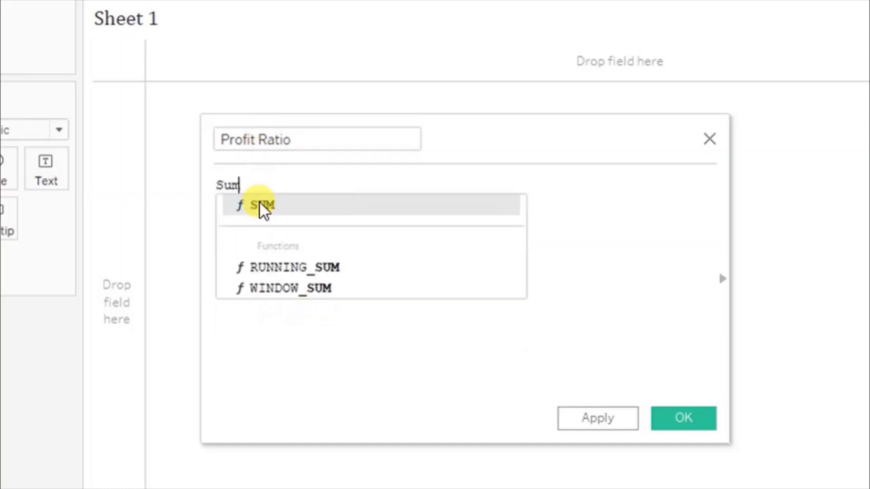
pyautogui.press('Return')
pyautogui.write('profi')
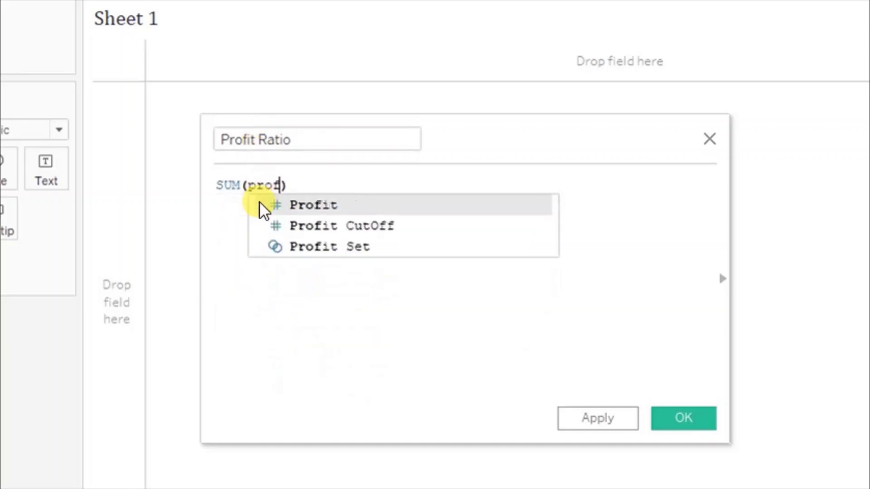
pyautogui.press('Return')
pyautogui.write('/')
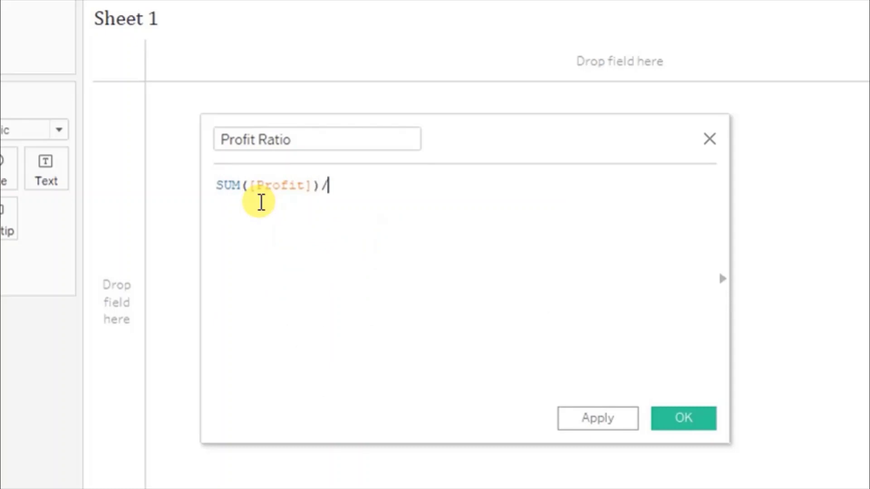
pyautogui.write('sum')
pyautogui.press('Return')
pyautogui.write('sale')
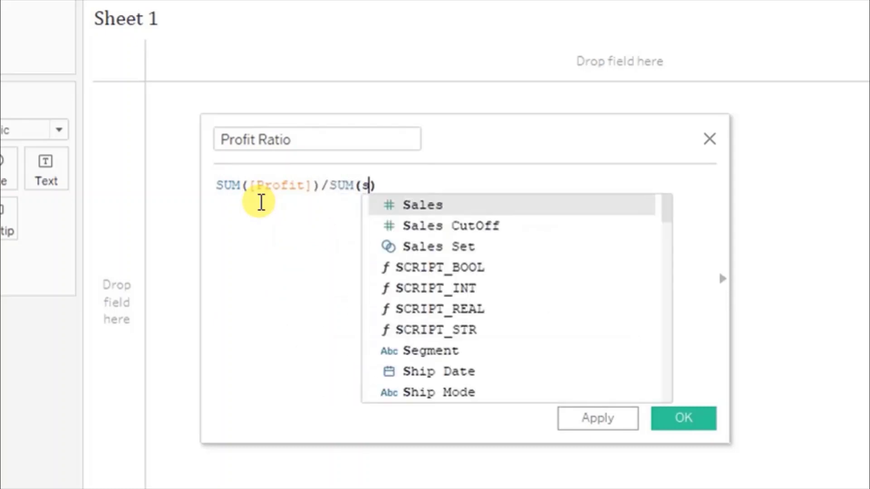
pyautogui.press('Return')
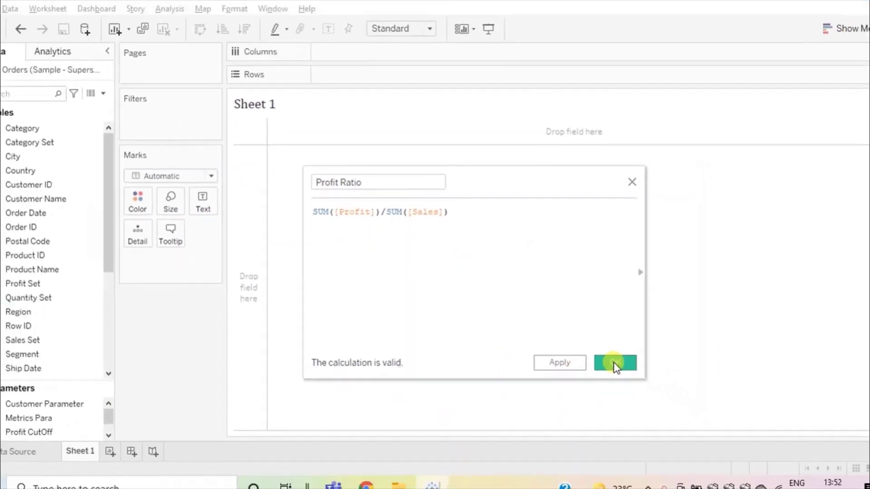
pyautogui.click(613, 362)
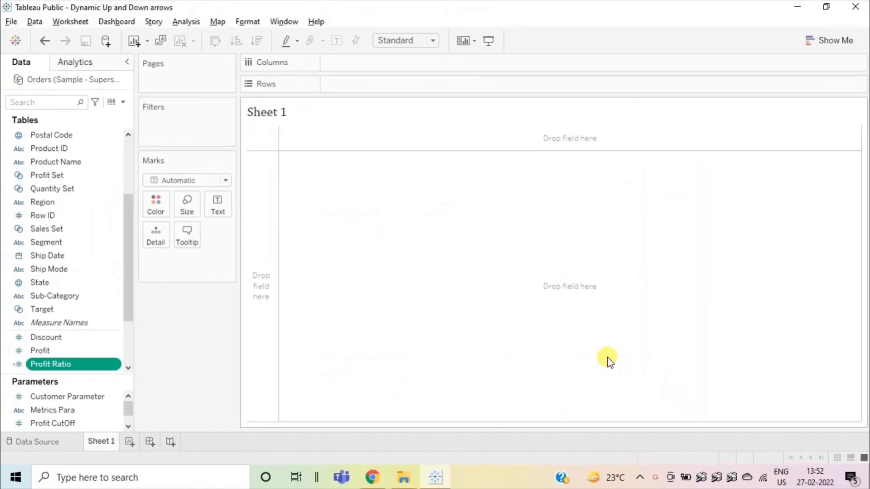
# - Build a bar chart with Sub-Category on rows and Profit Ratio on columns, and turn on the mark labels
pyautogui.click(53, 297)
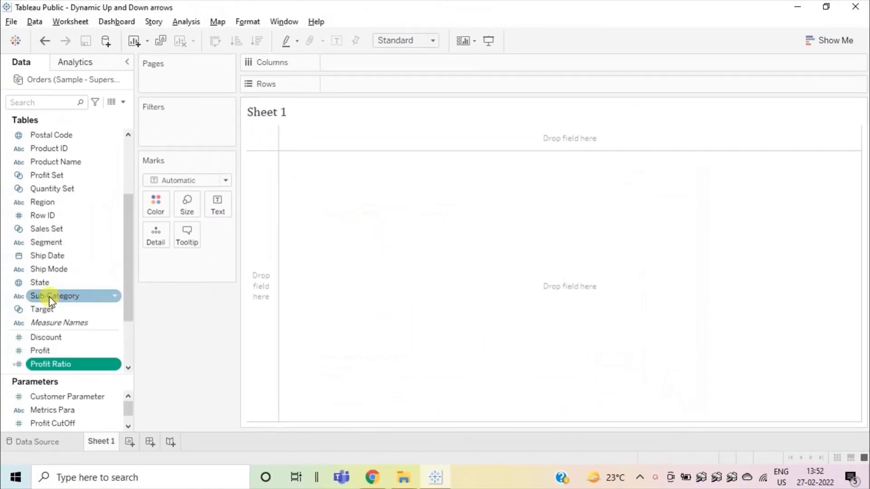
pyautogui.moveTo(49, 296); pyautogui.dragTo(355, 93)
pyautogui.click(87, 339)
pyautogui.click(69, 365)
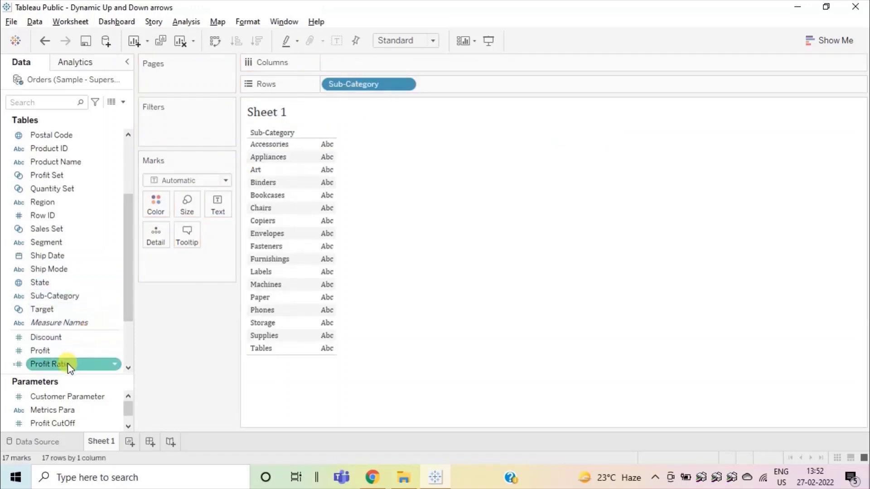
pyautogui.moveTo(67, 363)
pyautogui.mouseDown()
pyautogui.moveTo(269, 180)
pyautogui.moveTo(360, 62)
pyautogui.mouseUp()
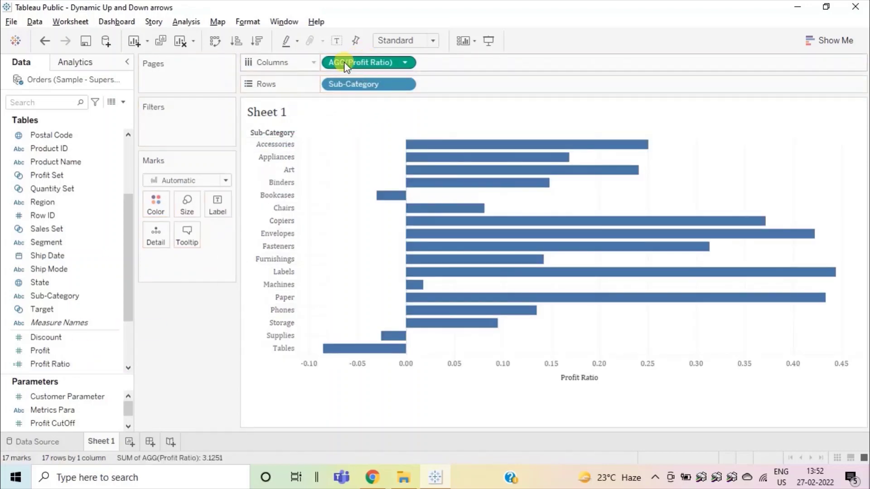
pyautogui.click(336, 43)
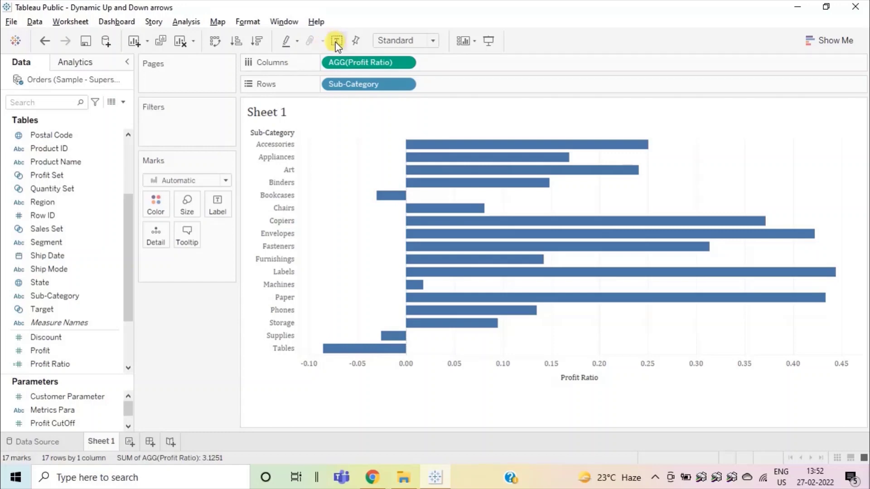
pyautogui.click(337, 43)
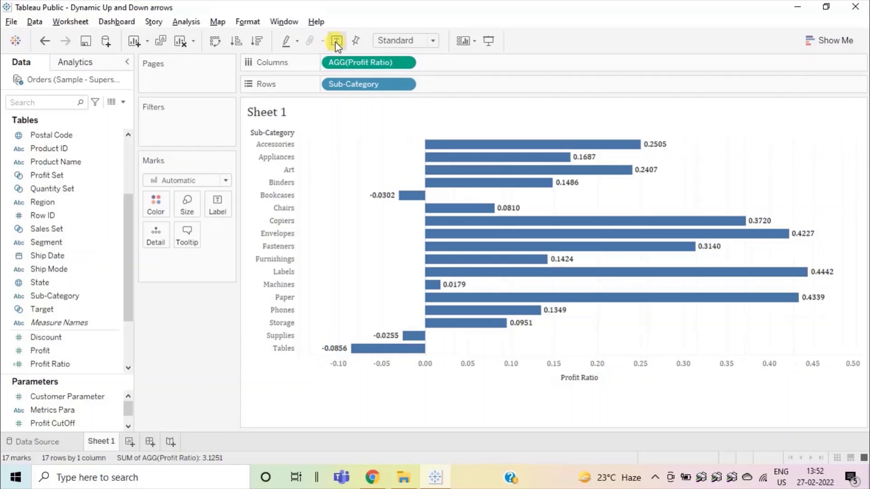
pyautogui.moveTo(376, 206)
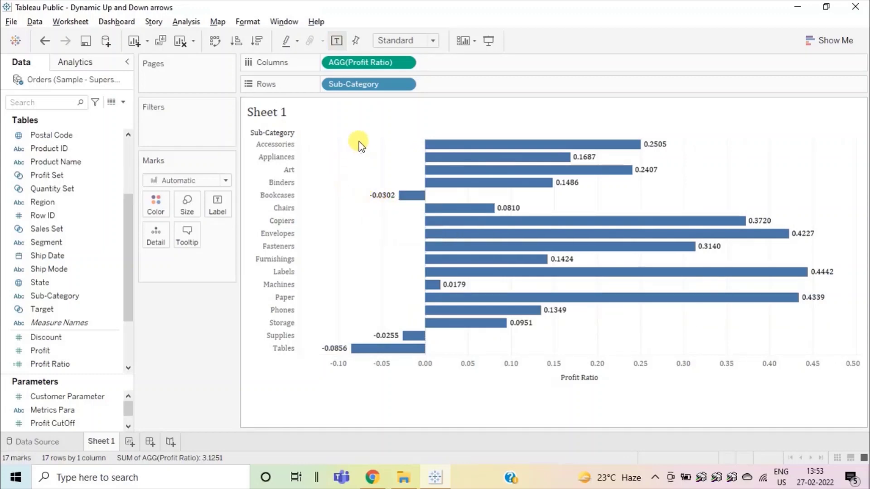
# - Format the Profit Ratio pane's default numbers as Percentage with 2 decimal places
pyautogui.rightClick(356, 64)
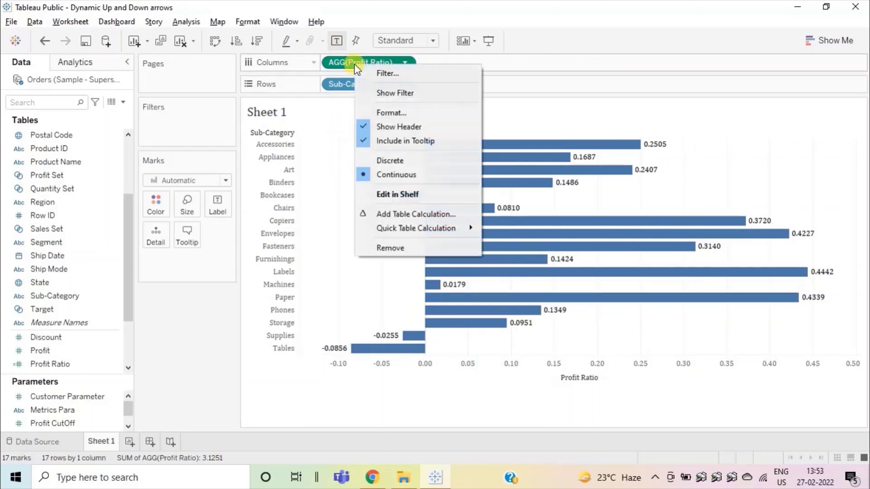
pyautogui.click(381, 113)
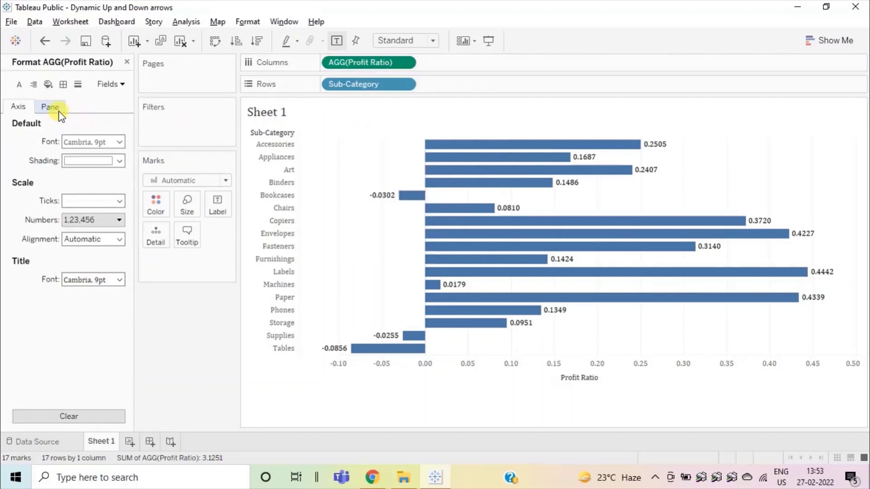
pyautogui.click(58, 110)
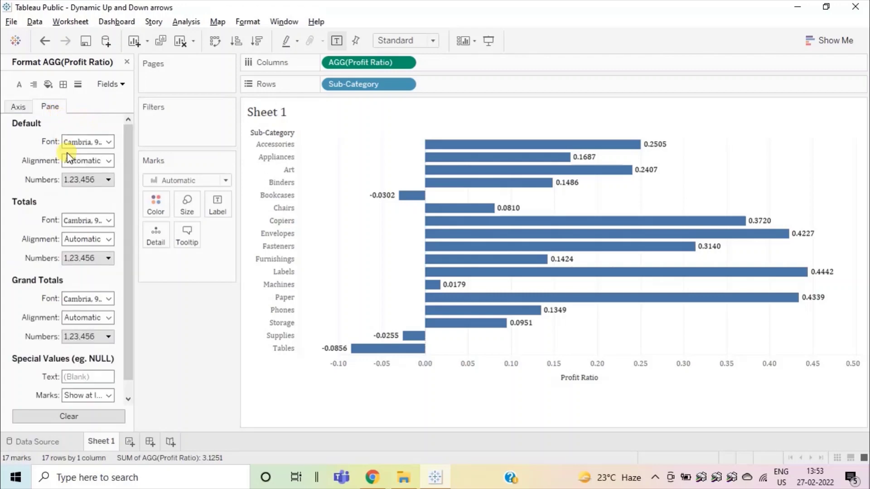
pyautogui.click(80, 178)
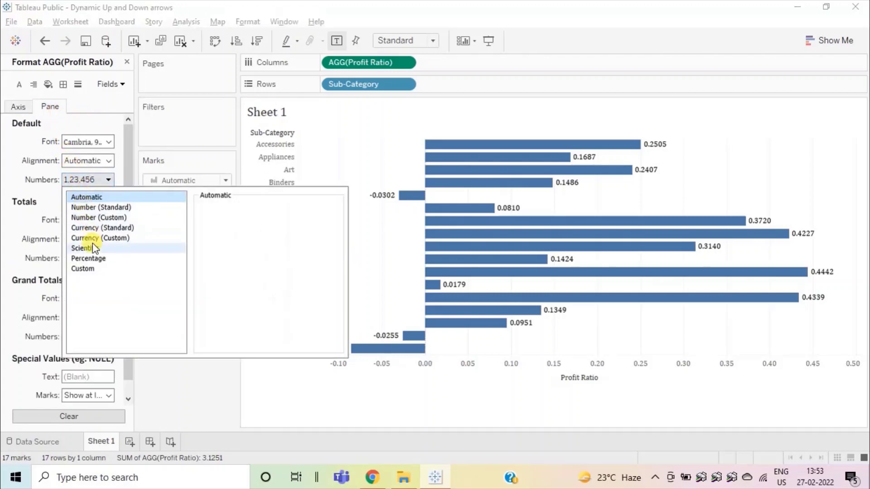
pyautogui.click(92, 260)
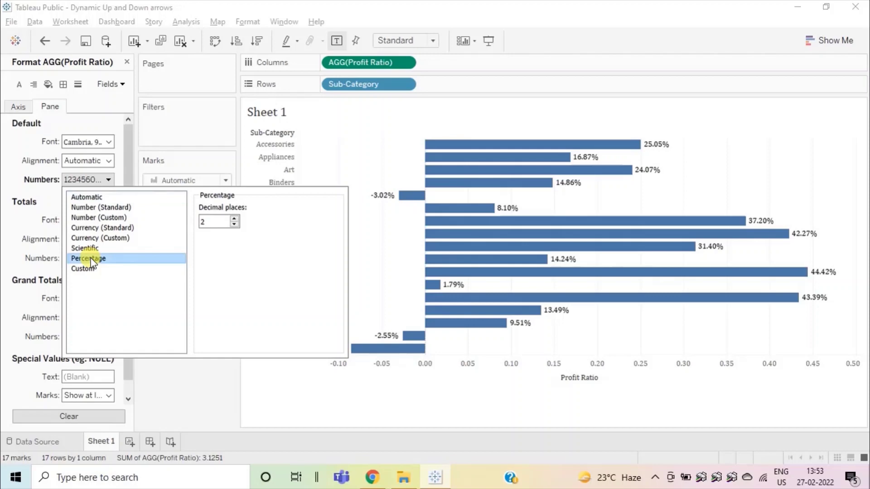
pyautogui.click(198, 374)
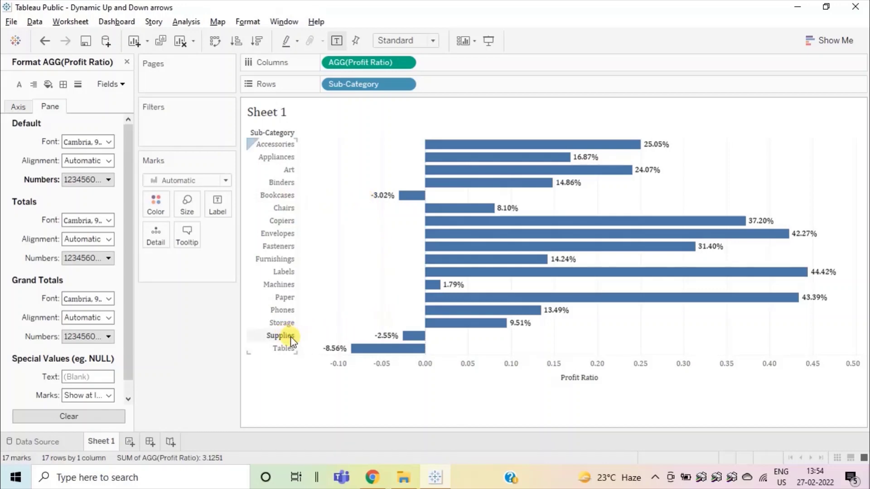
# - Change the Profit Ratio pane's default numbers to the custom format "+0.00%;-0.00%; -"
pyautogui.moveTo(326, 357)
pyautogui.moveTo(376, 343)
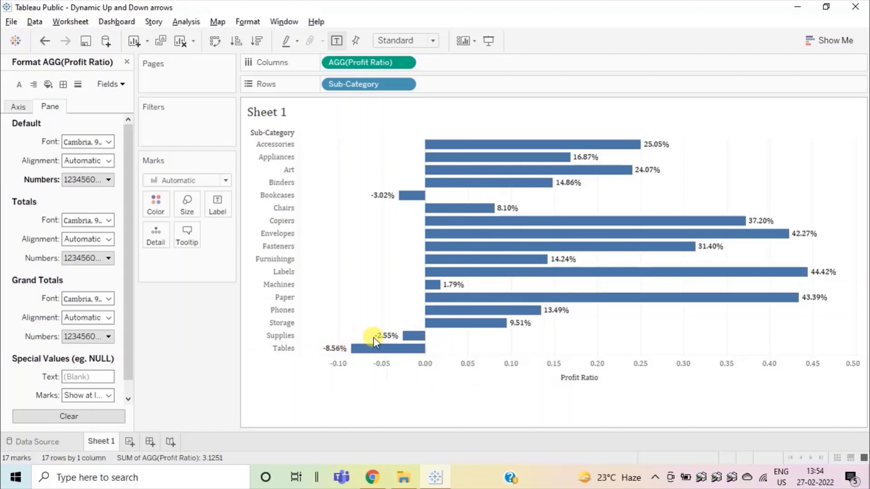
pyautogui.moveTo(445, 288)
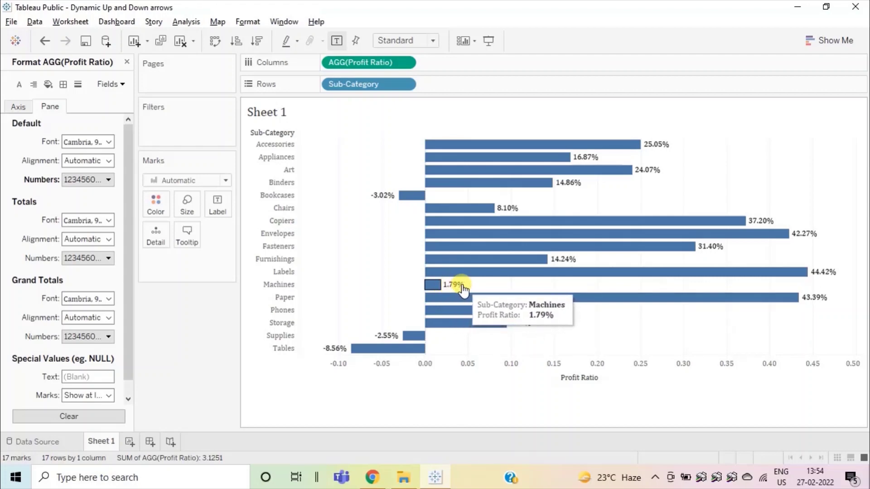
pyautogui.click(86, 181)
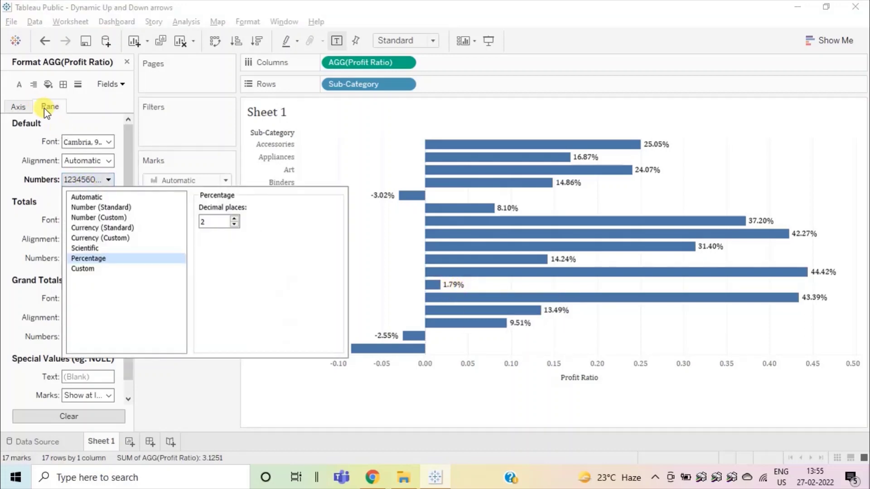
pyautogui.click(88, 268)
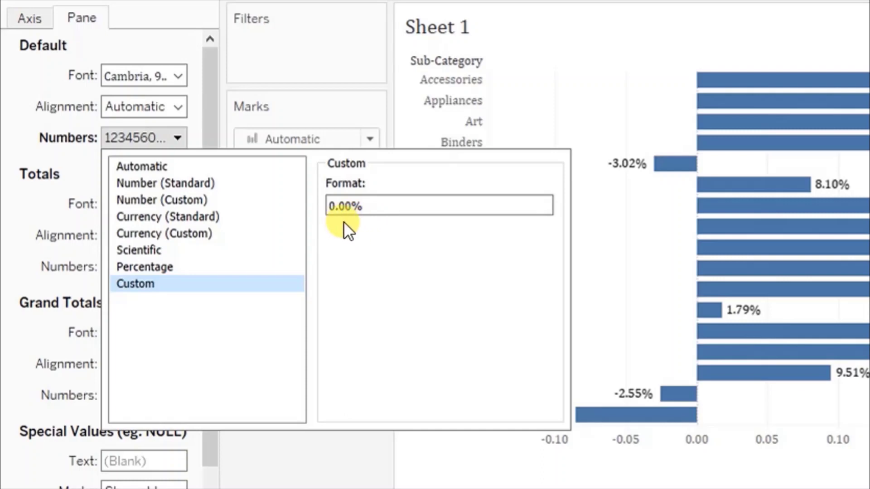
pyautogui.click(329, 207)
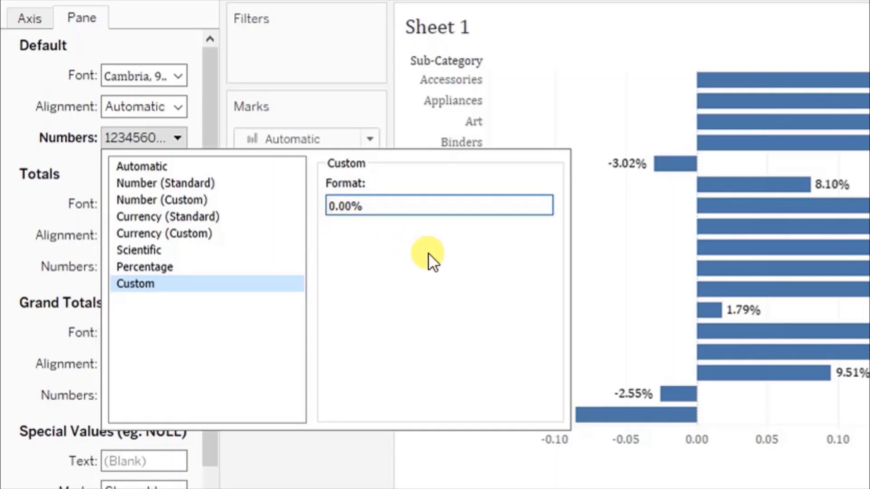
pyautogui.write('+')
pyautogui.click(399, 208)
pyautogui.write(';')
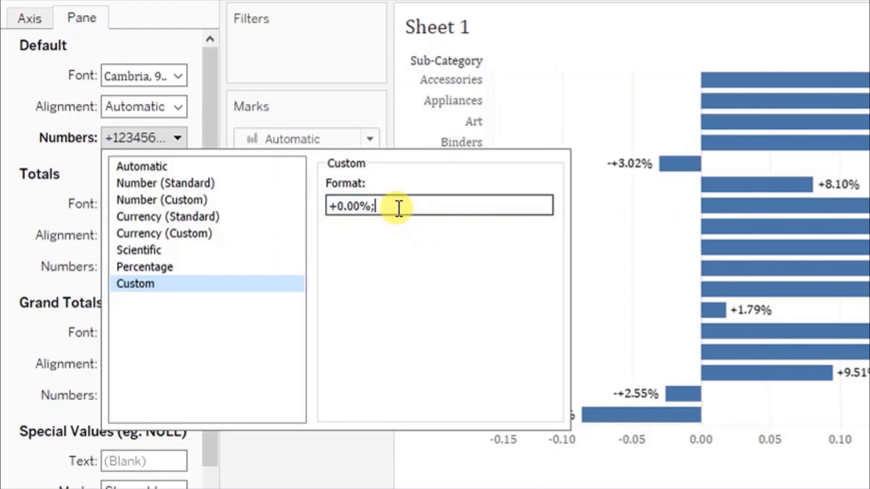
pyautogui.write('-')
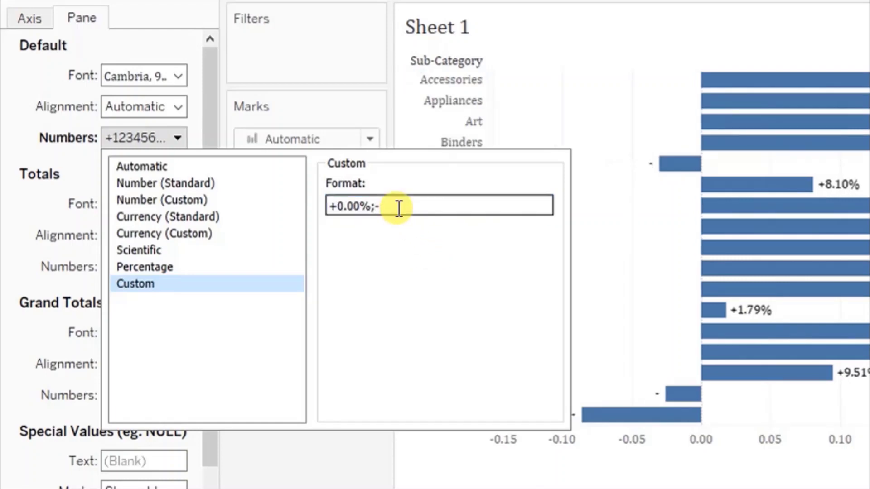
pyautogui.write('0.00')
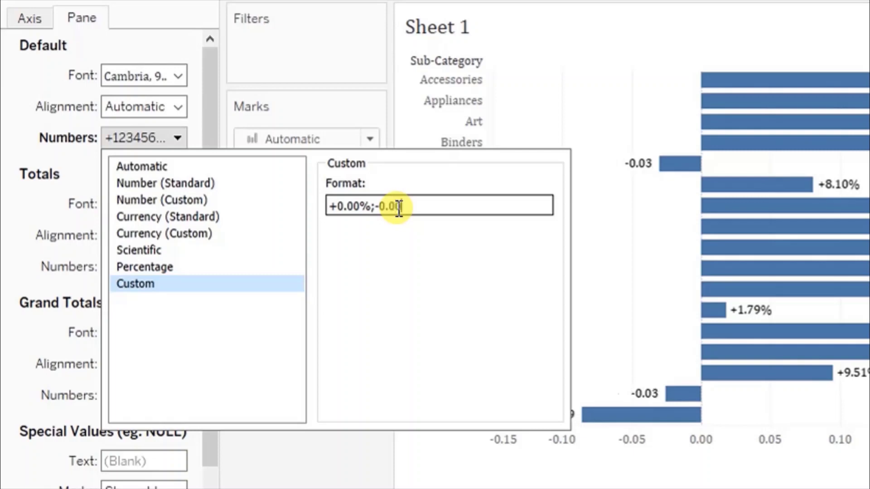
pyautogui.write('%; -')
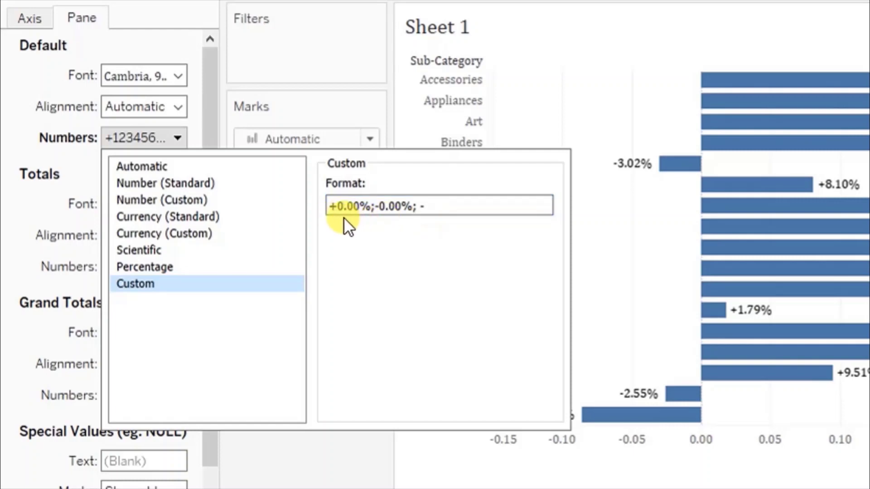
# - Examine the positive and negative sections of the custom format, and close the format options to check the signed bar labels
pyautogui.moveTo(329, 208); pyautogui.dragTo(369, 206)
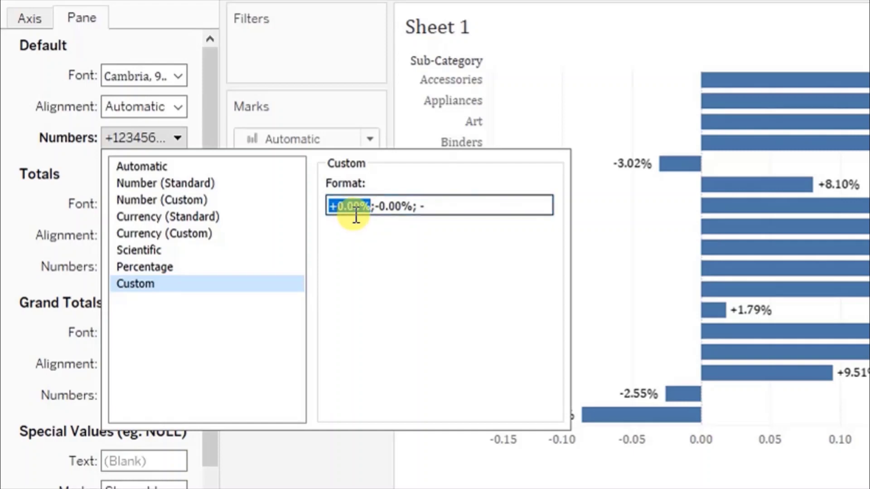
pyautogui.click(331, 216)
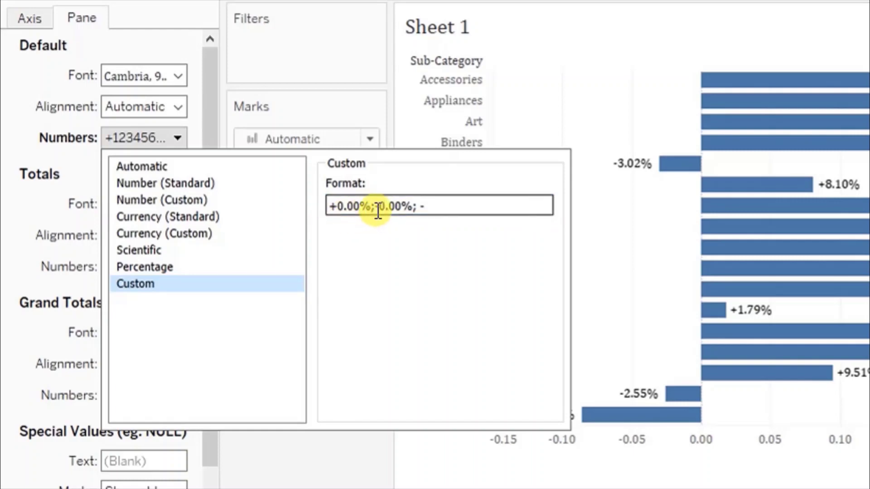
pyautogui.moveTo(375, 208); pyautogui.dragTo(410, 207)
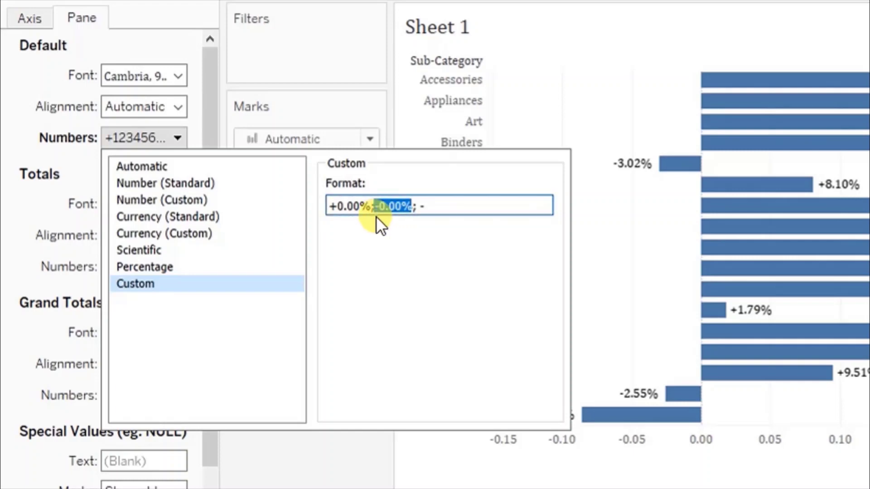
pyautogui.click(349, 455)
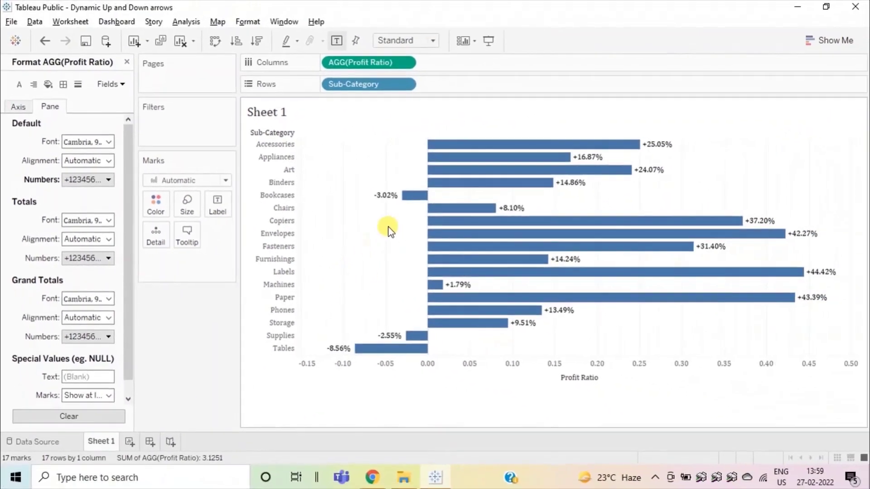
pyautogui.moveTo(377, 202)
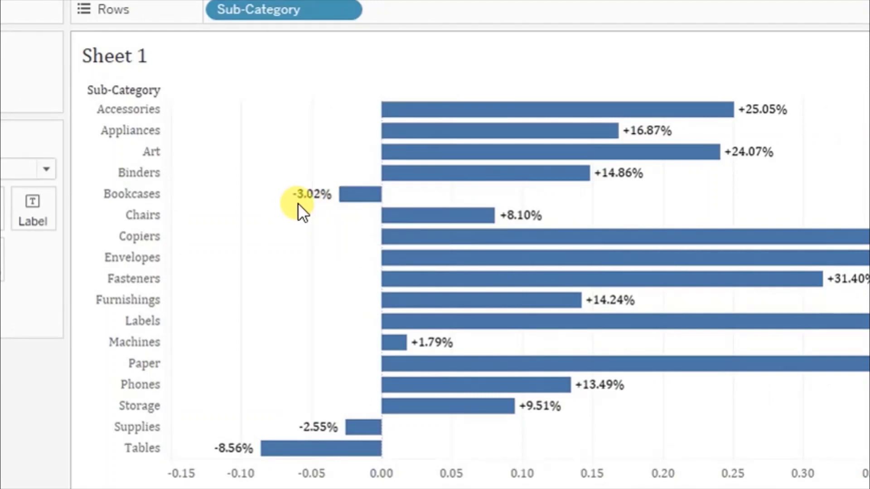
pyautogui.moveTo(463, 231)
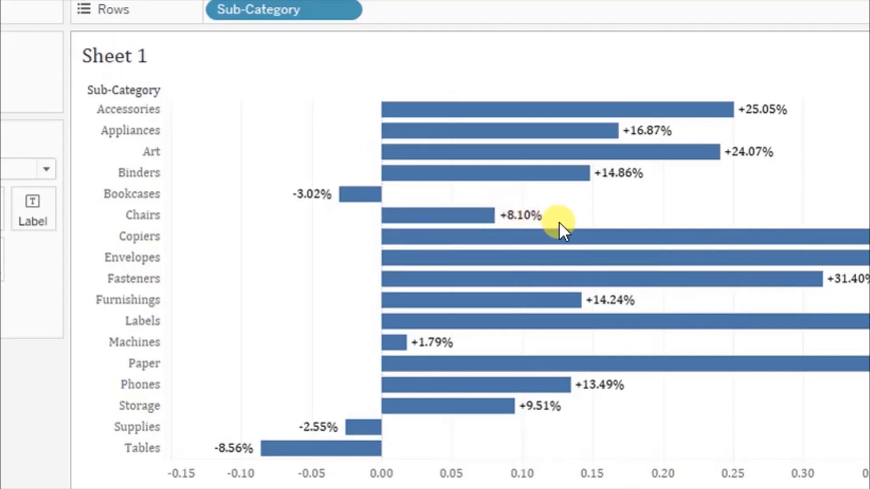
pyautogui.moveTo(607, 292)
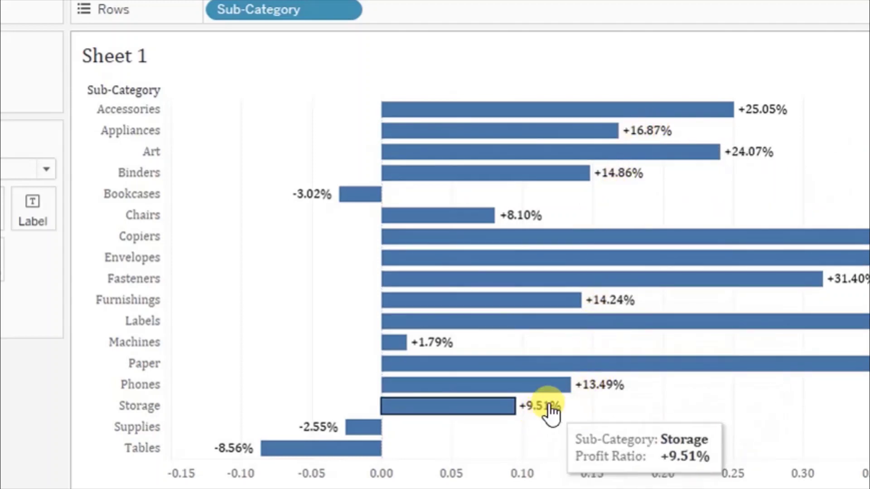
pyautogui.moveTo(463, 368)
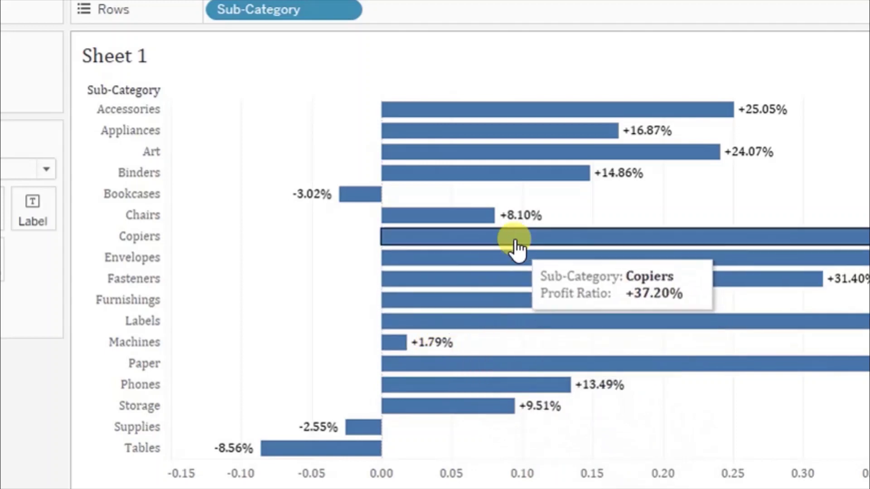
# - Switch to Microsoft Edge, search the web for "alt code", and open the alt-codes.net list of symbols
pyautogui.moveTo(511, 223)
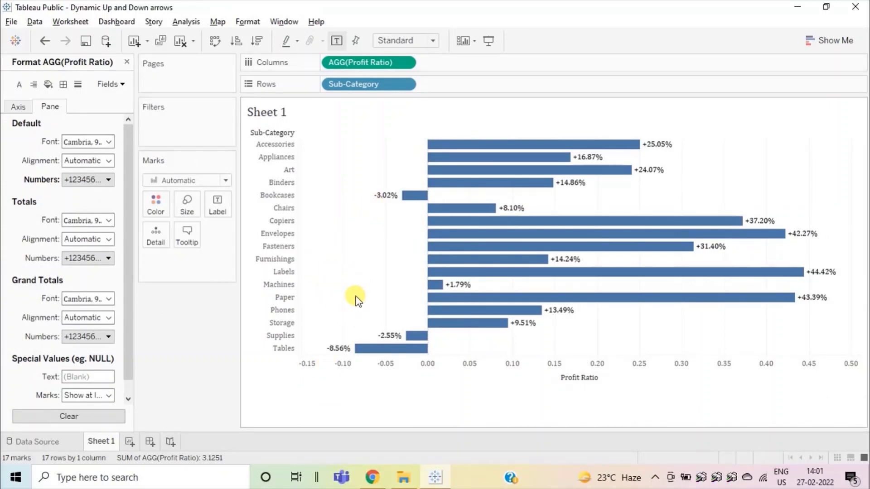
pyautogui.click(155, 477)
pyautogui.write('edge')
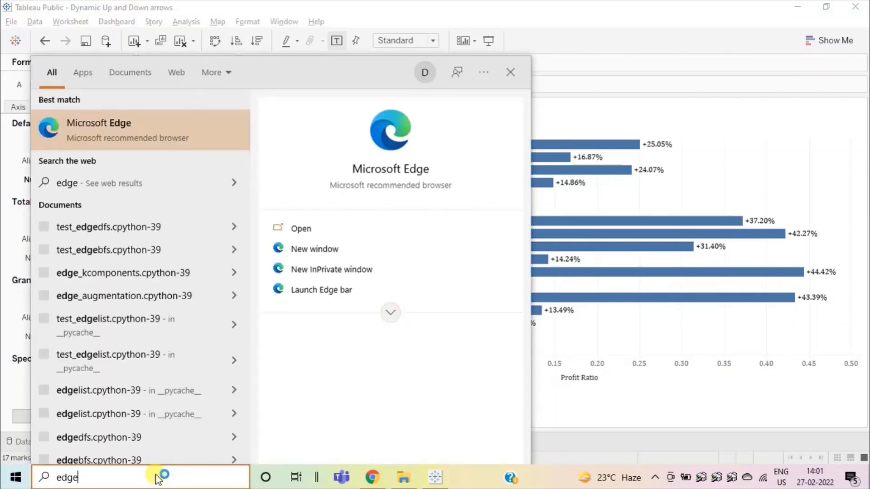
pyautogui.press('Escape')
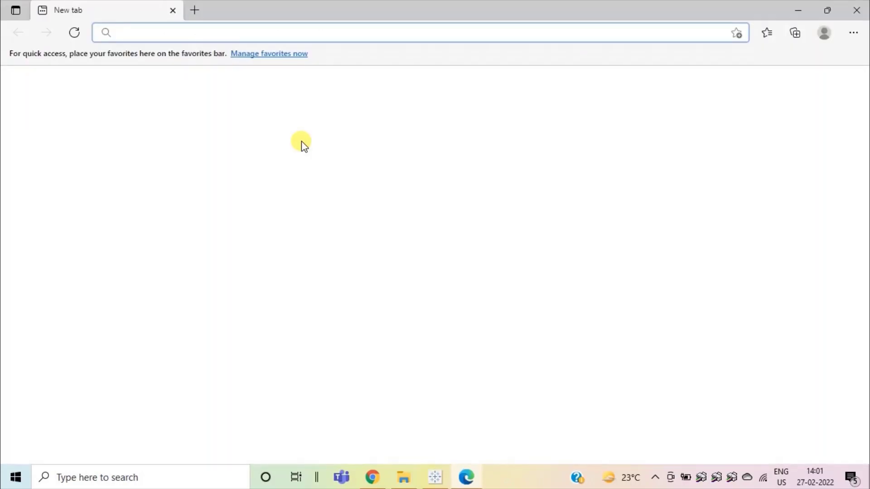
pyautogui.write('alt')
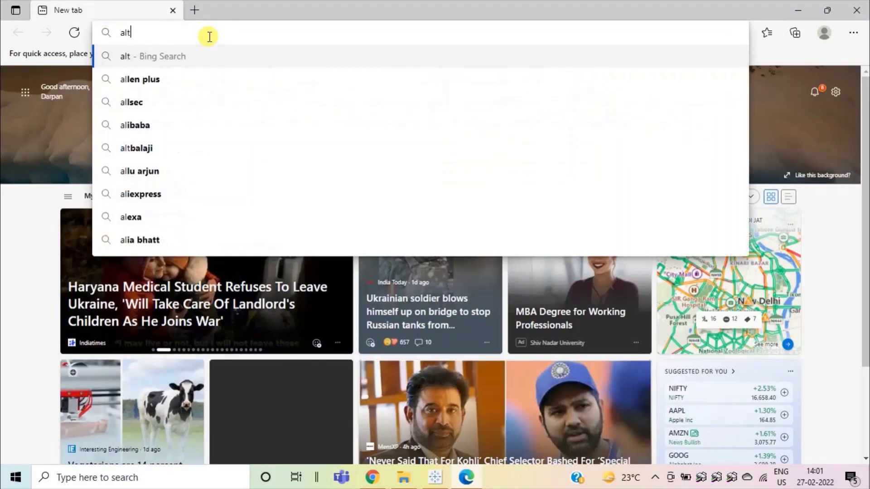
pyautogui.write(' code')
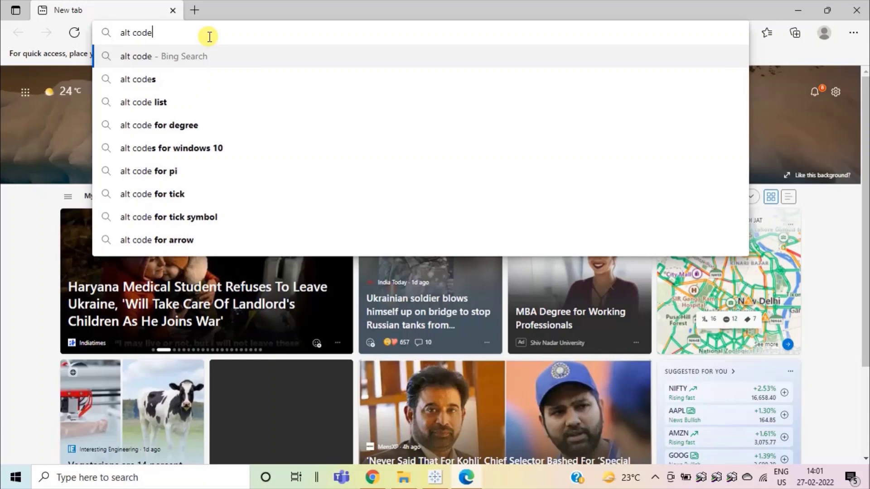
pyautogui.press('Return')
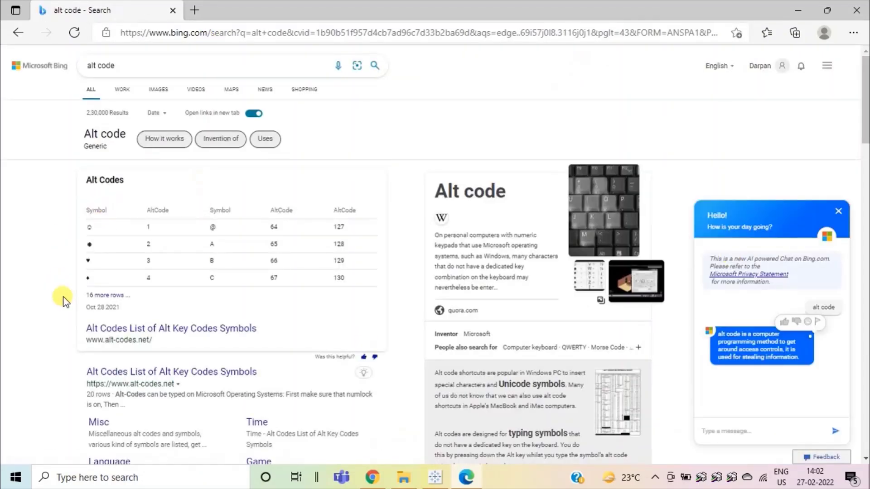
pyautogui.click(110, 372)
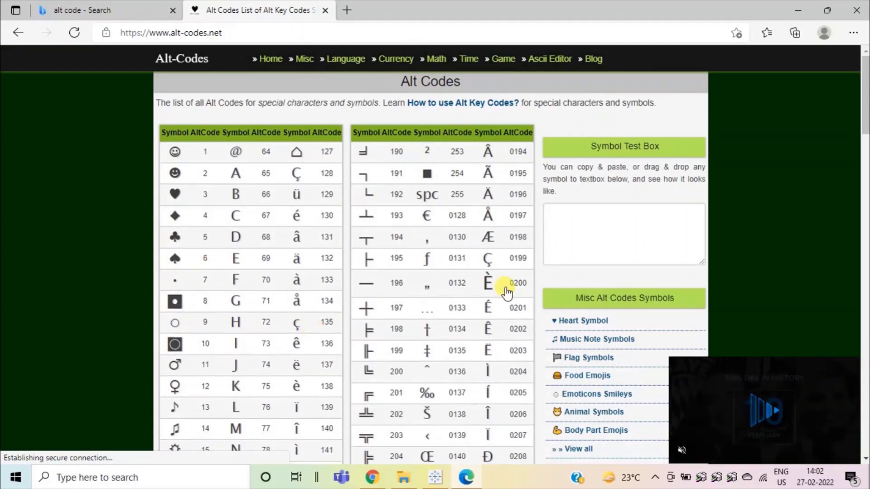
# - Copy the ▲ symbol with Alt code 30 from the Alt Codes table and return to Tableau Public
pyautogui.moveTo(866, 106); pyautogui.dragTo(864, 209)
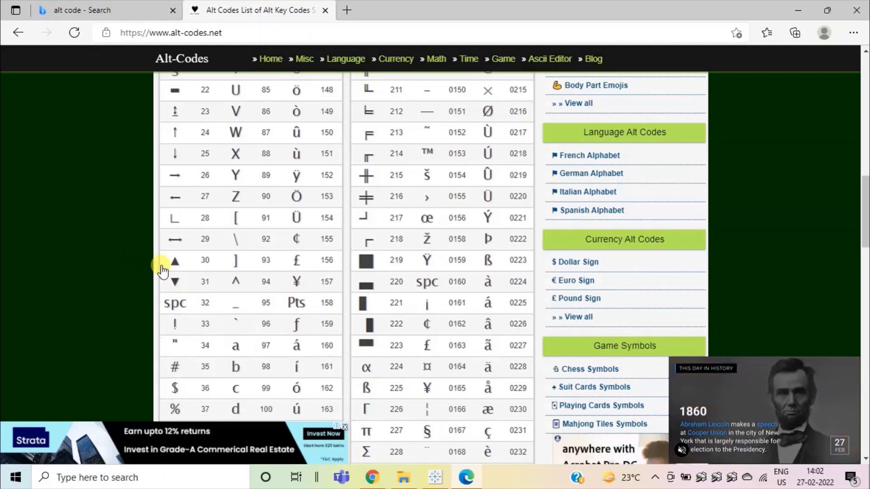
pyautogui.click(175, 272)
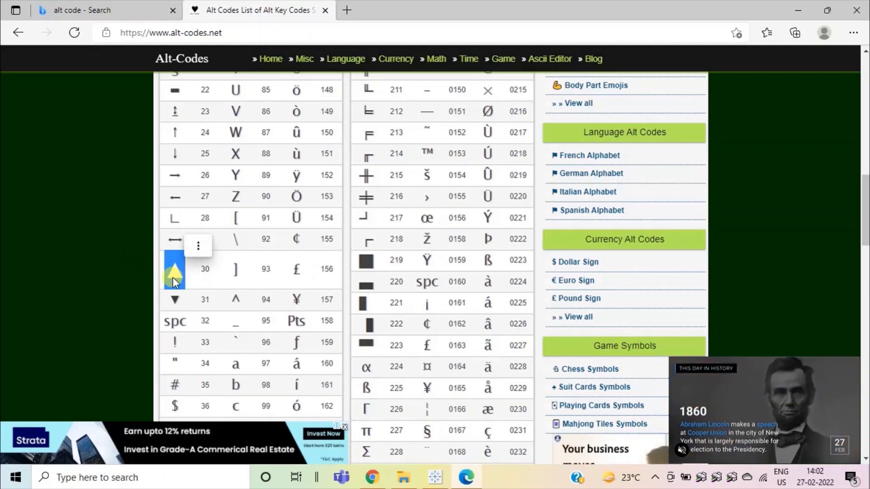
pyautogui.hotkey('alt', 'Tab')
pyautogui.hotkey('alt', 'Tab')
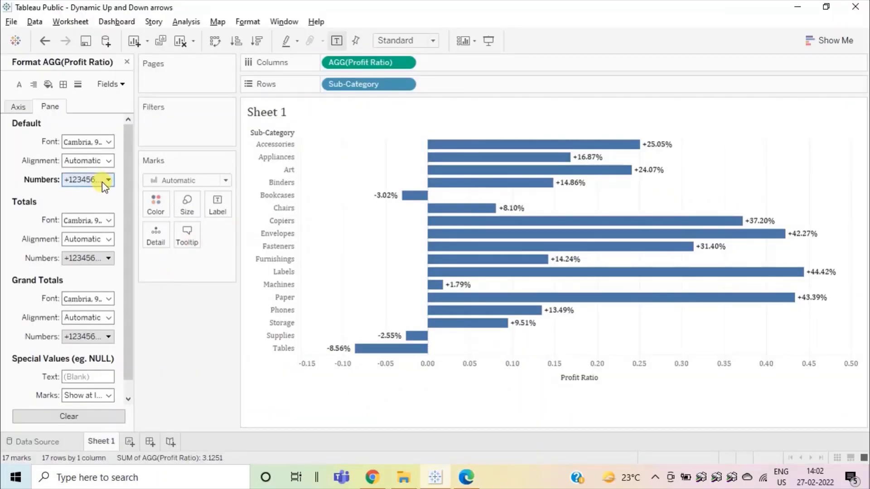
# - Replace the plus sign with ▲ in the custom format of the Profit Ratio pane's default numbers
pyautogui.click(102, 182)
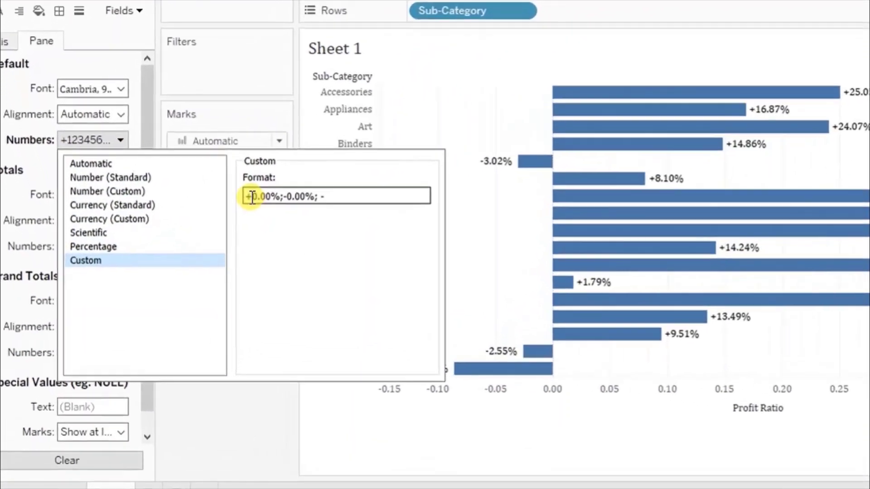
pyautogui.click(252, 197)
pyautogui.hotkey('shift', 'Left')
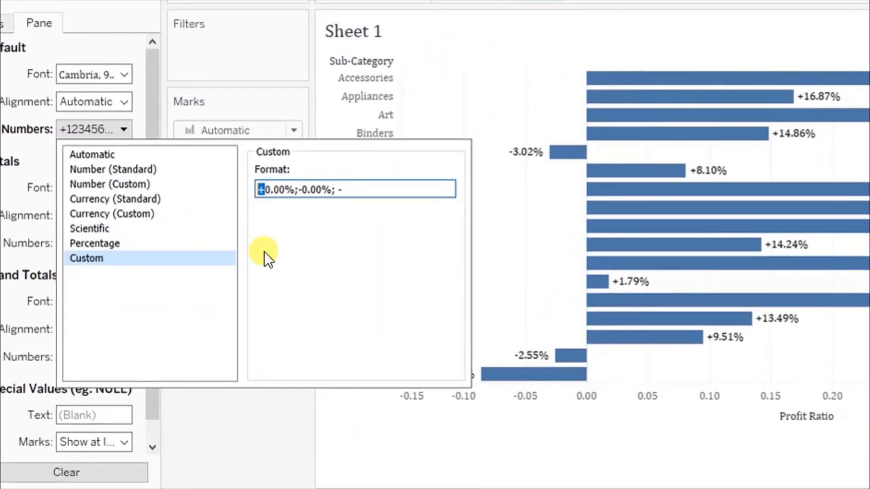
pyautogui.write('▲')
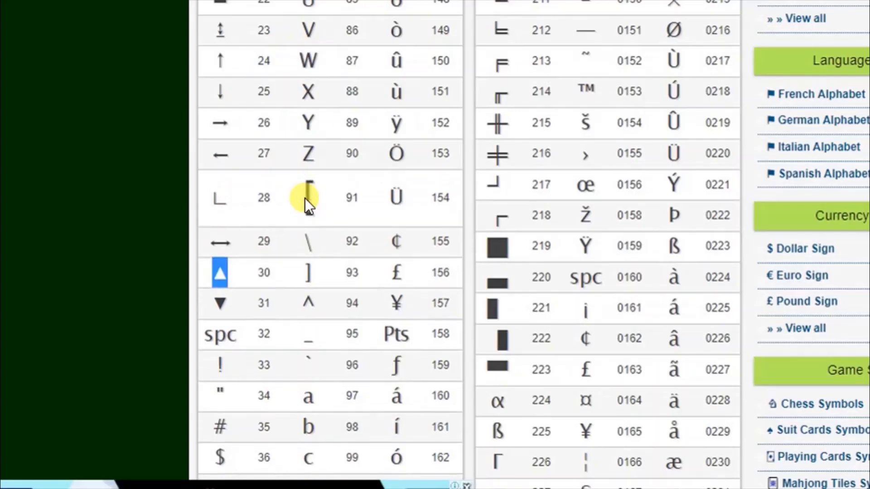
# - Copy the ▼ symbol with Alt code 31 and insert it before the negative section, making the custom format "▲0.00%;▼0.00%; -"
pyautogui.click(223, 303)
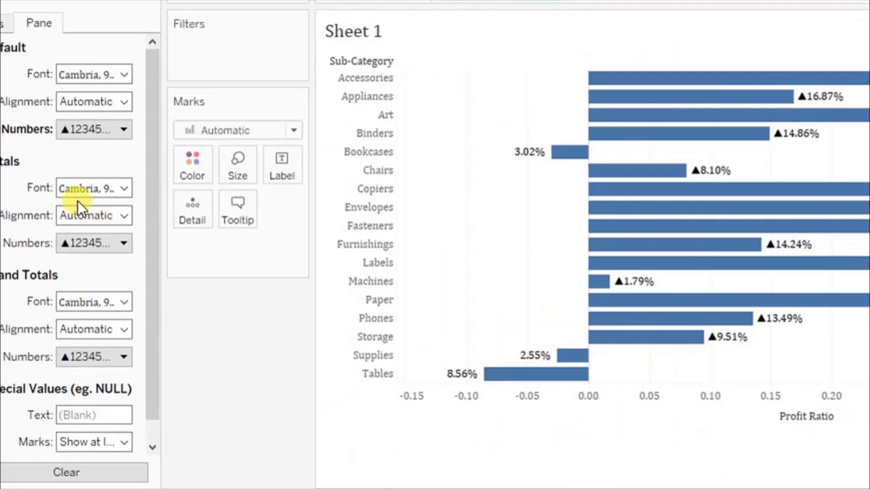
pyautogui.click(72, 128)
pyautogui.click(298, 190)
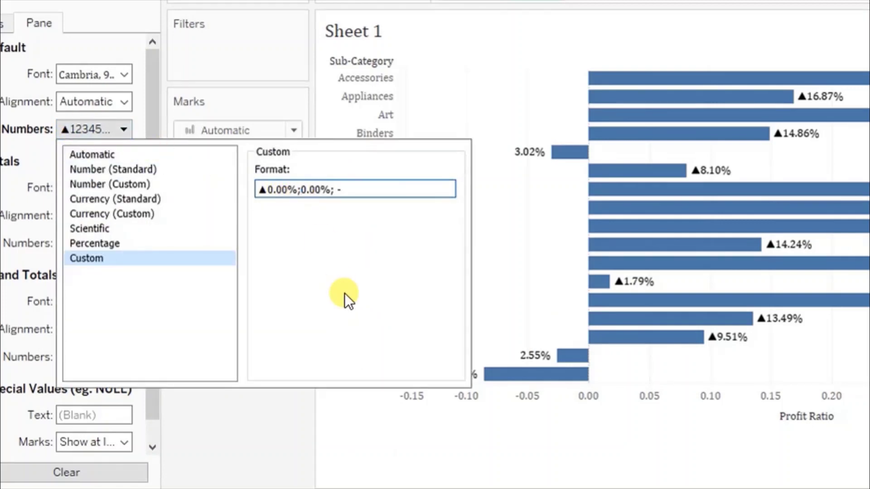
pyautogui.hotkey('ctrl', 'v')
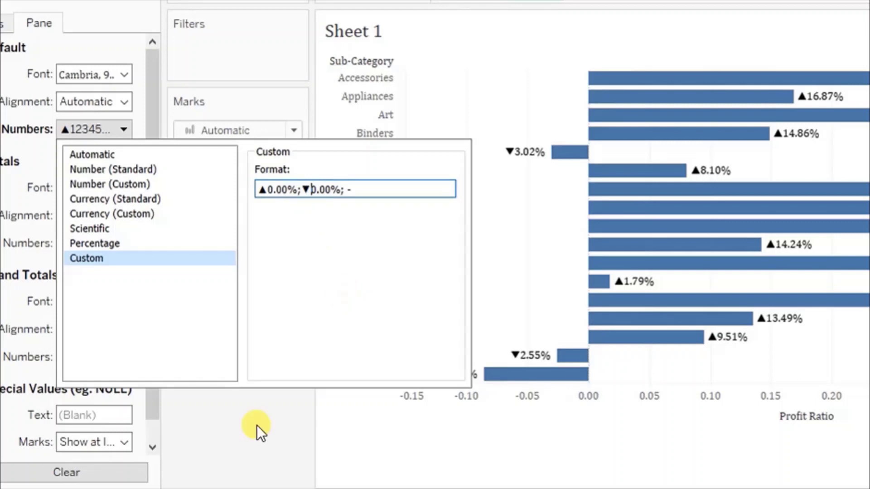
pyautogui.click(254, 425)
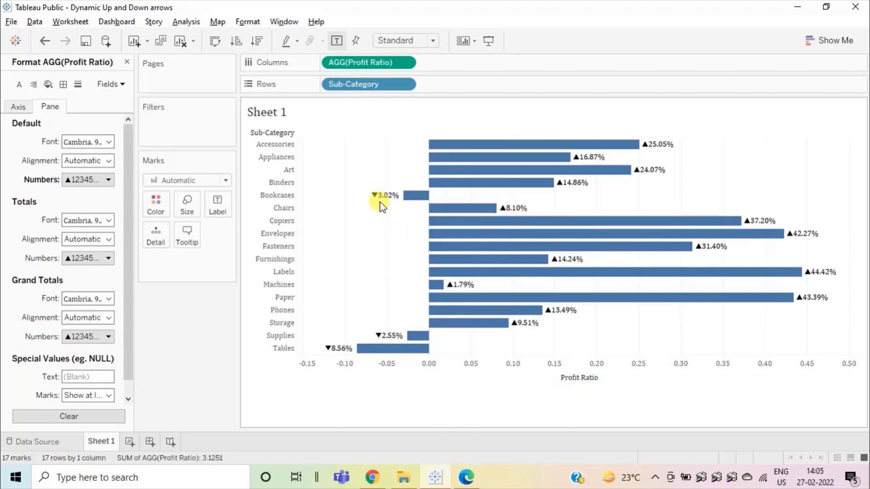
# - Close the Profit Ratio formatting and start a new calculated field named "Positive ratio label"
pyautogui.moveTo(380, 202)
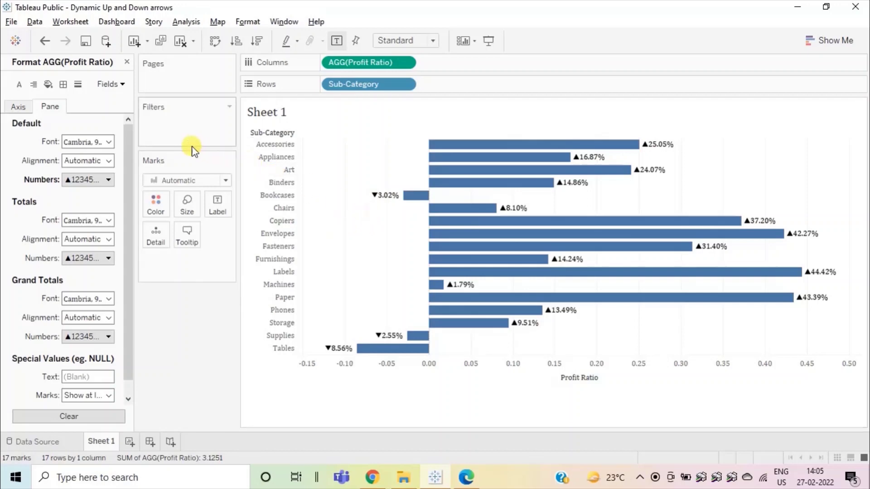
pyautogui.click(127, 63)
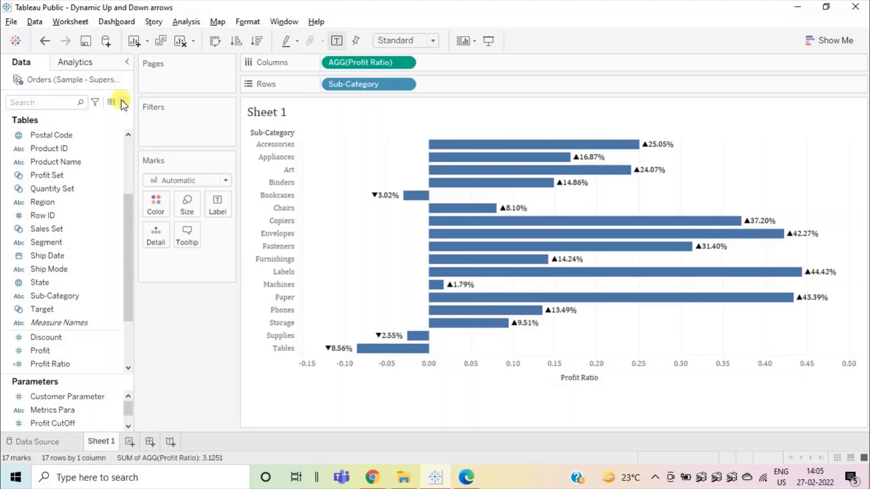
pyautogui.click(123, 103)
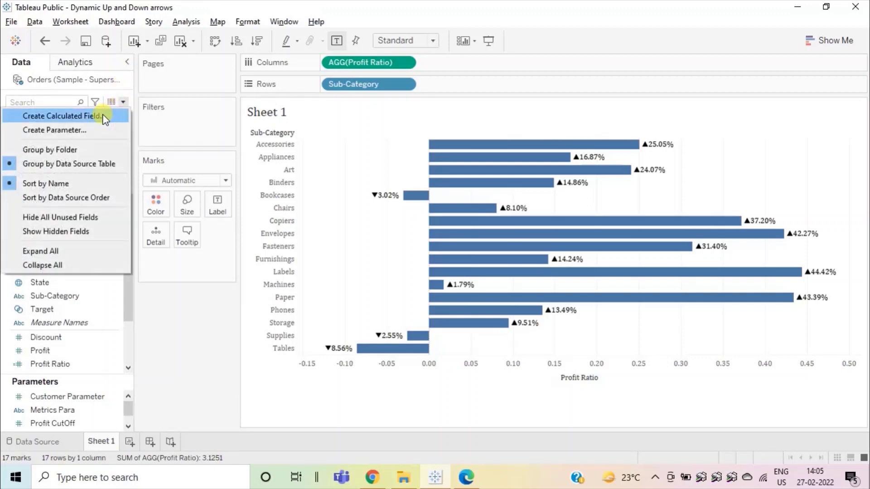
pyautogui.click(105, 117)
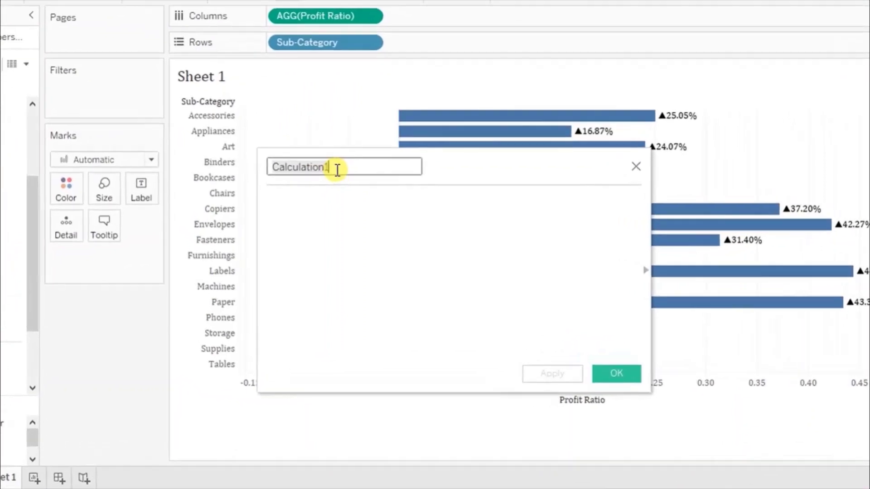
pyautogui.write('Positive ratio label')
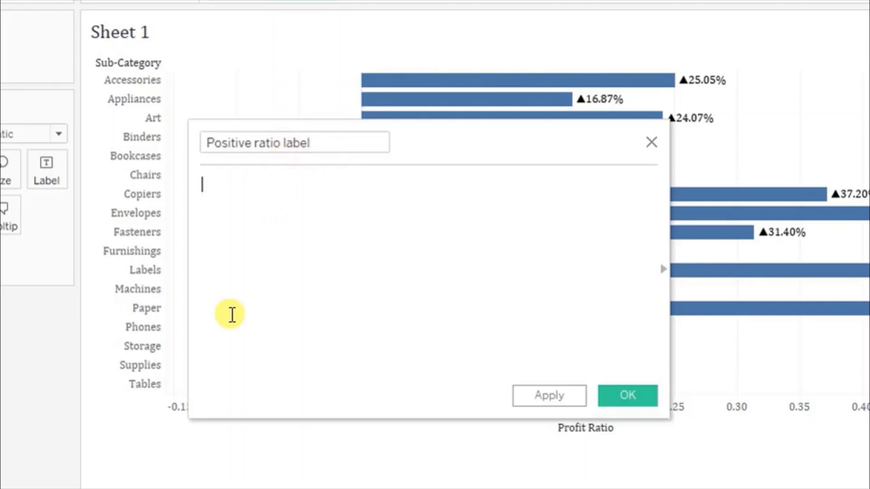
# - Enter the formula "if [Profit Ratio]>0 then [Profit Ratio] end" for the calculated field and save it
pyautogui.write('if profit')
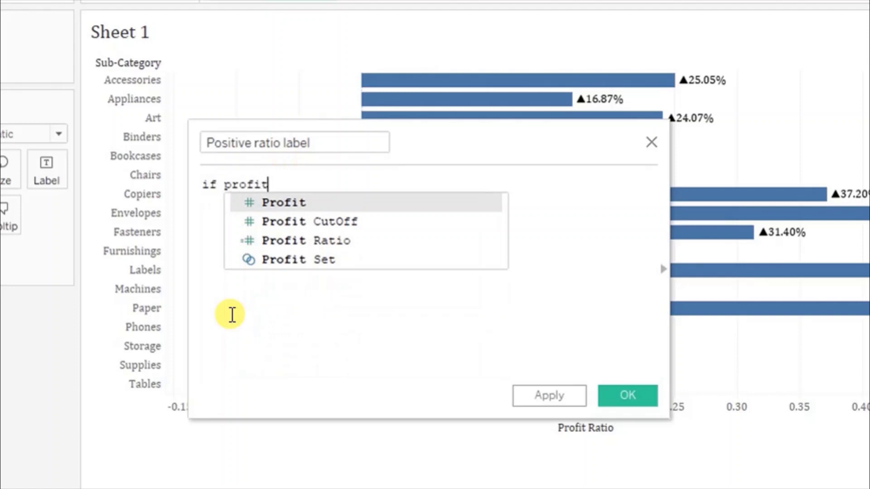
pyautogui.click(300, 238)
pyautogui.write('>0 ')
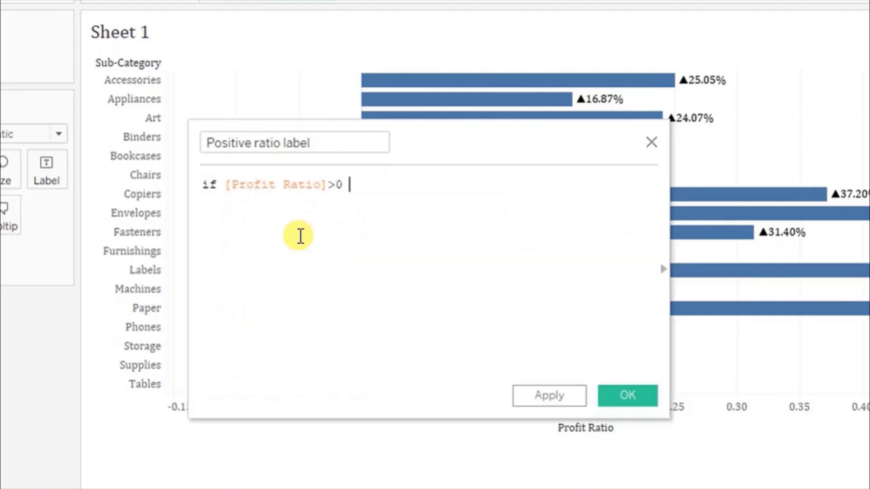
pyautogui.write('then pro')
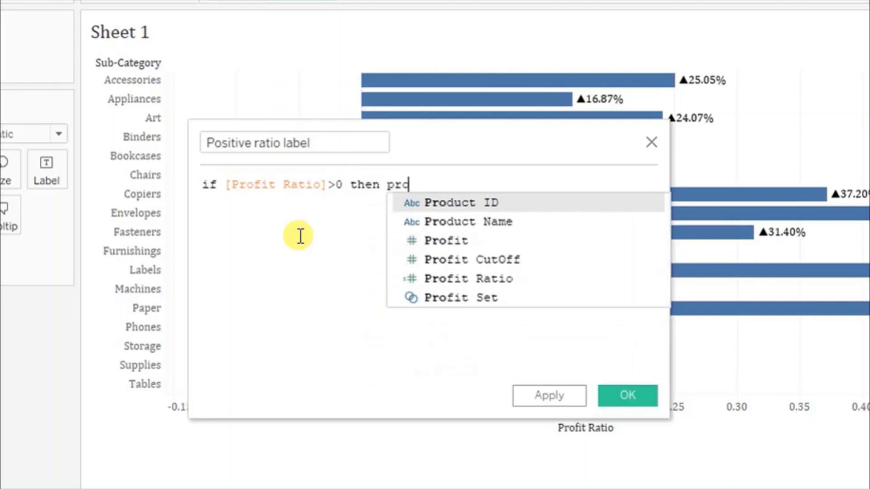
pyautogui.write('fit')
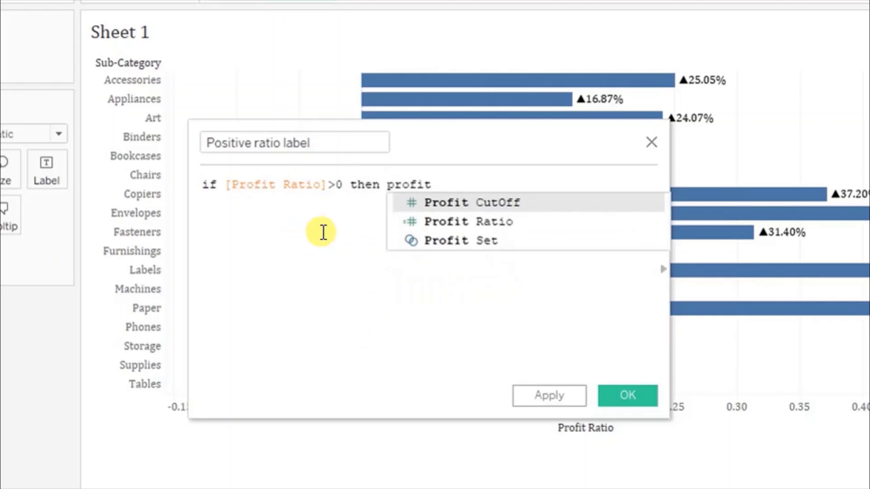
pyautogui.click(453, 218)
pyautogui.write('end')
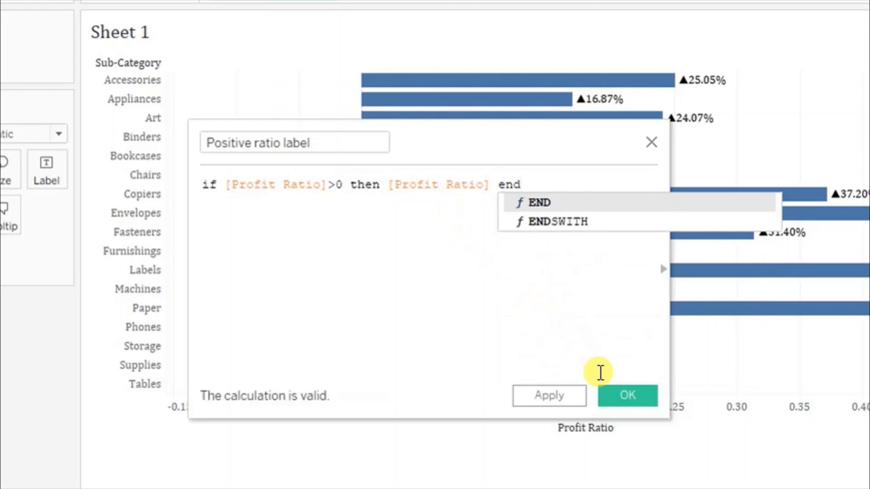
pyautogui.click(606, 394)
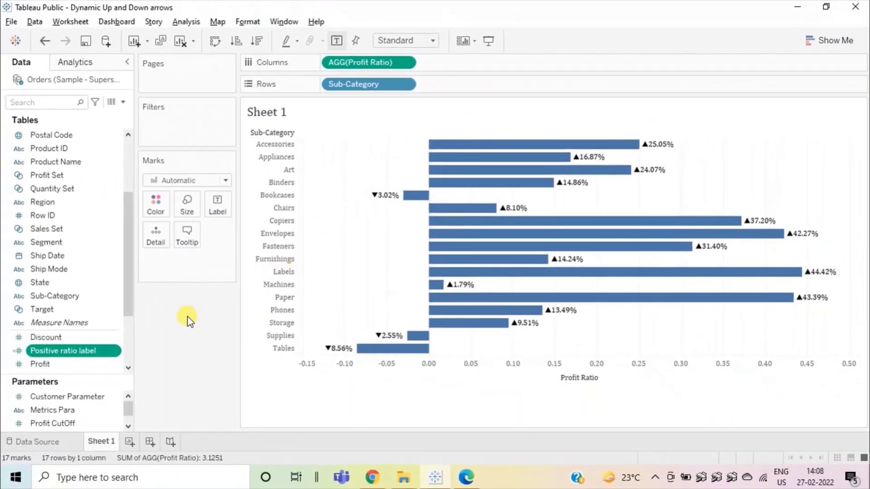
# - Duplicate the Positive ratio label field, open the copy for editing, and rename it "Negative ratio label"
pyautogui.click(114, 352)
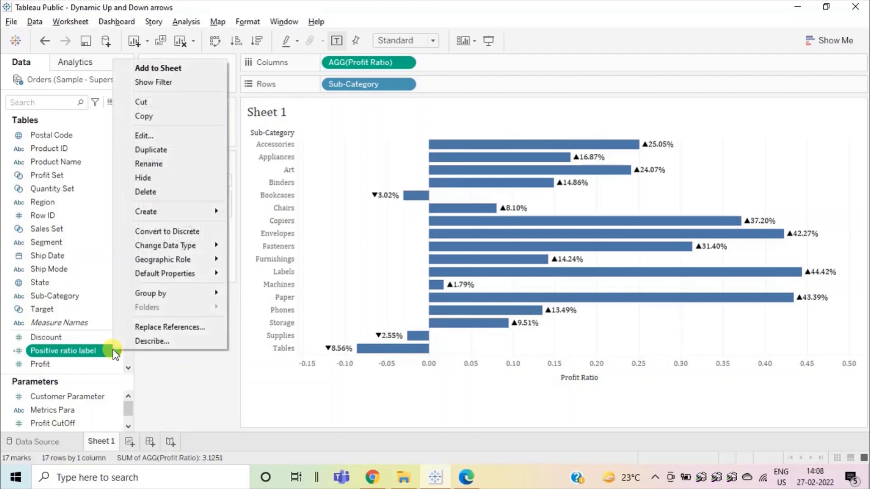
pyautogui.click(157, 150)
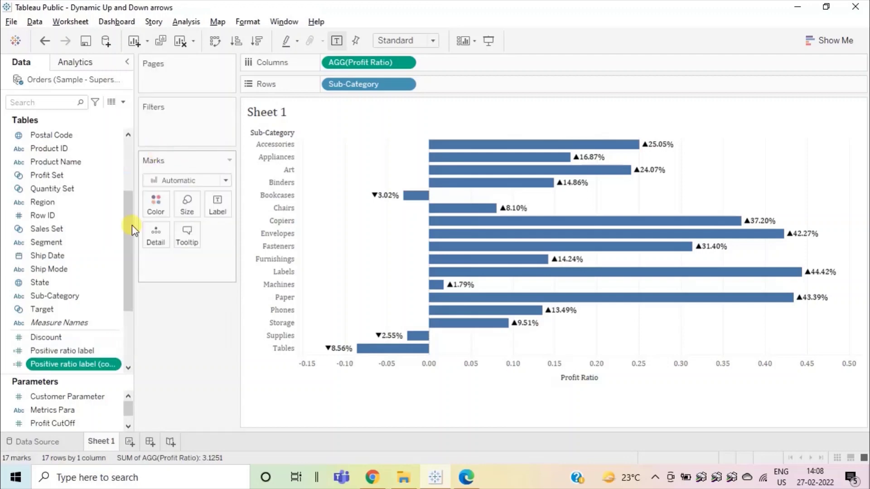
pyautogui.click(115, 365)
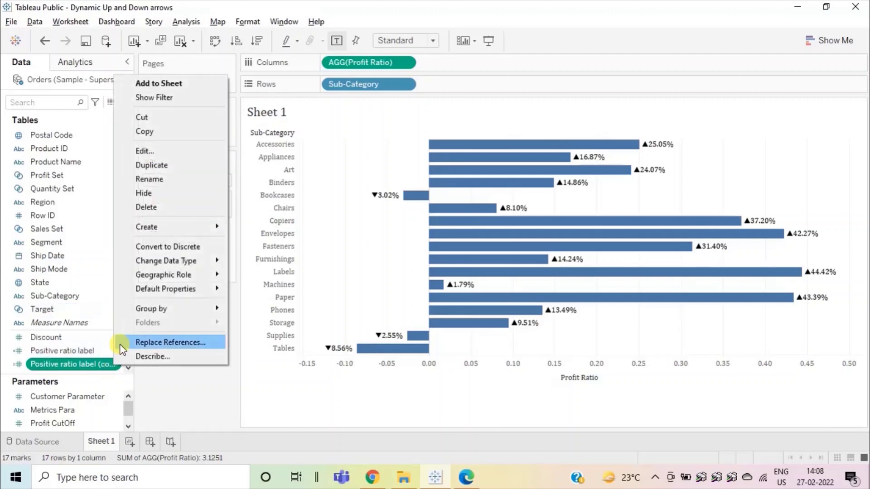
pyautogui.click(143, 151)
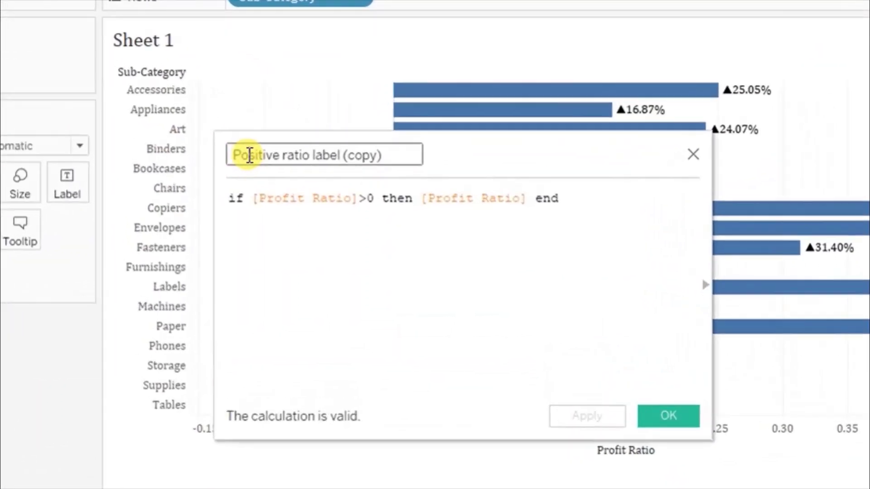
pyautogui.doubleClick(335, 186)
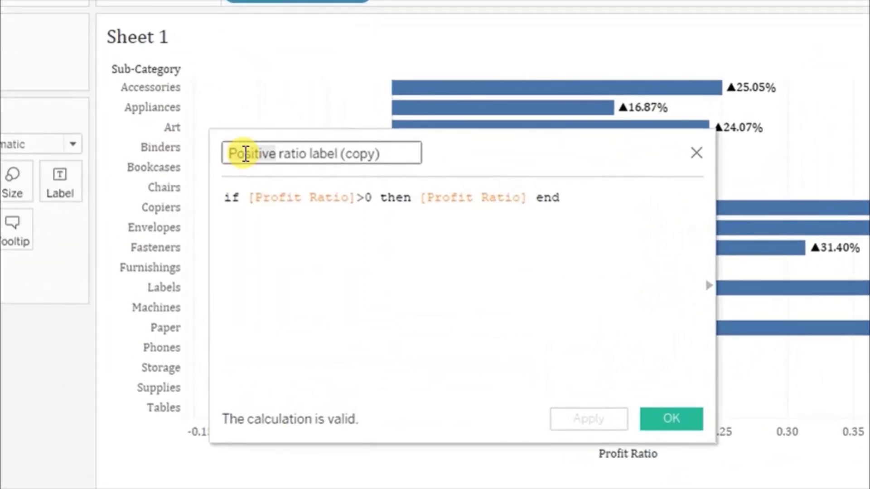
pyautogui.write('Negative')
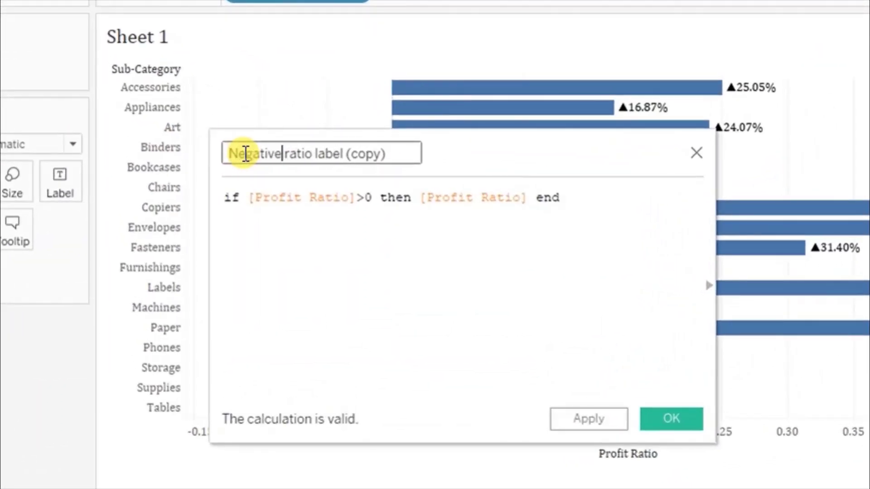
pyautogui.moveTo(345, 153); pyautogui.dragTo(393, 151)
pyautogui.press('BackSpace')
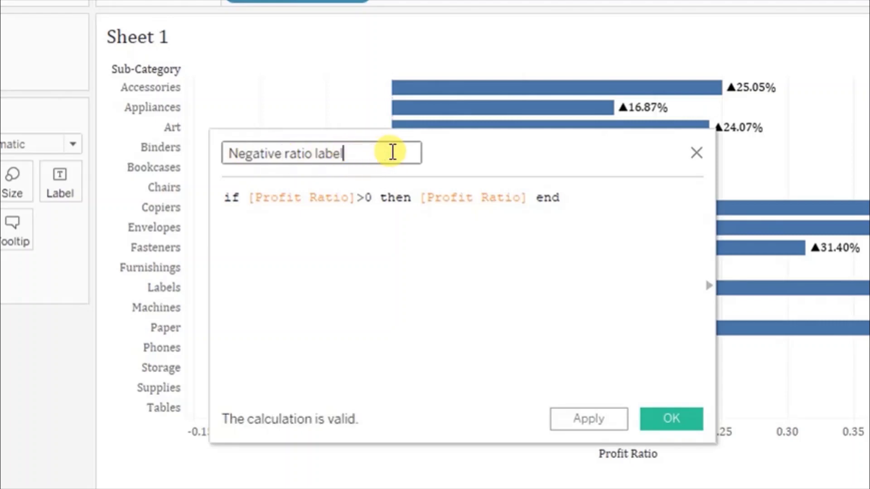
# - Change the Negative ratio label condition to [Profit Ratio]<0 and save the calculated field
pyautogui.click(363, 197)
pyautogui.press('BackSpace')
pyautogui.write('<')
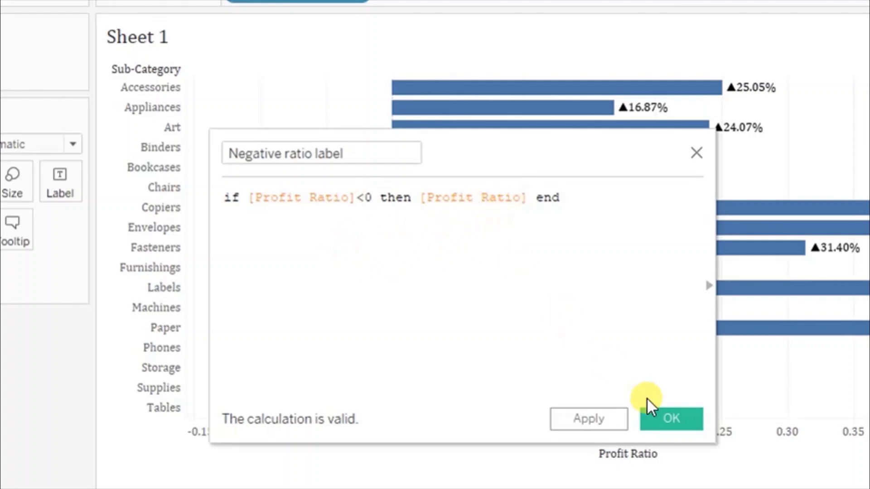
pyautogui.click(662, 420)
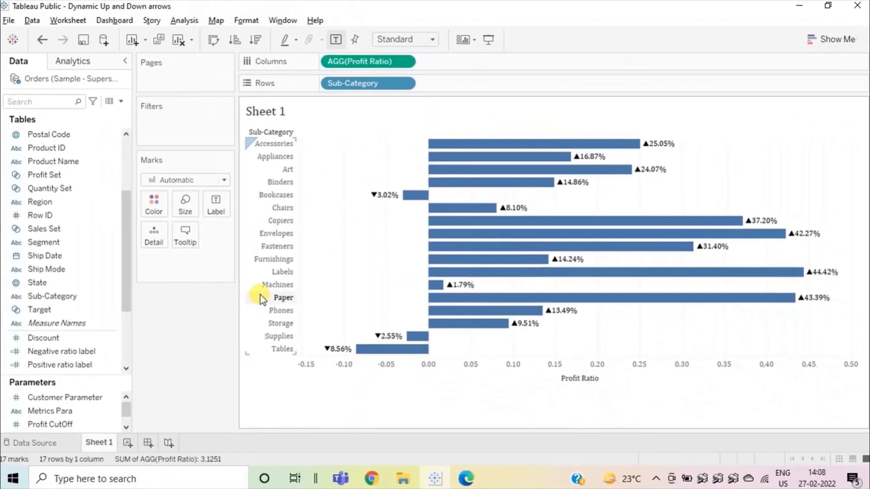
# - Create a calculated field named "Positive ratio sign" and start its formula as: if [Profit Ratio]>0 then ""
pyautogui.click(123, 102)
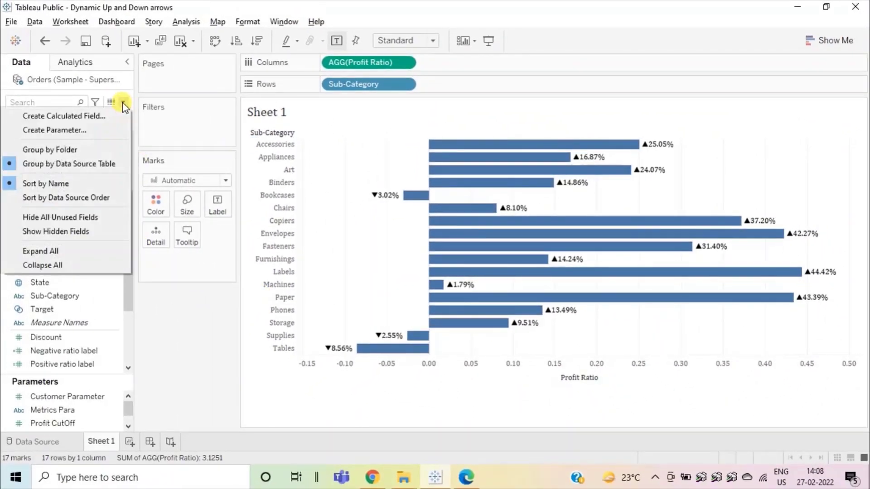
pyautogui.click(71, 115)
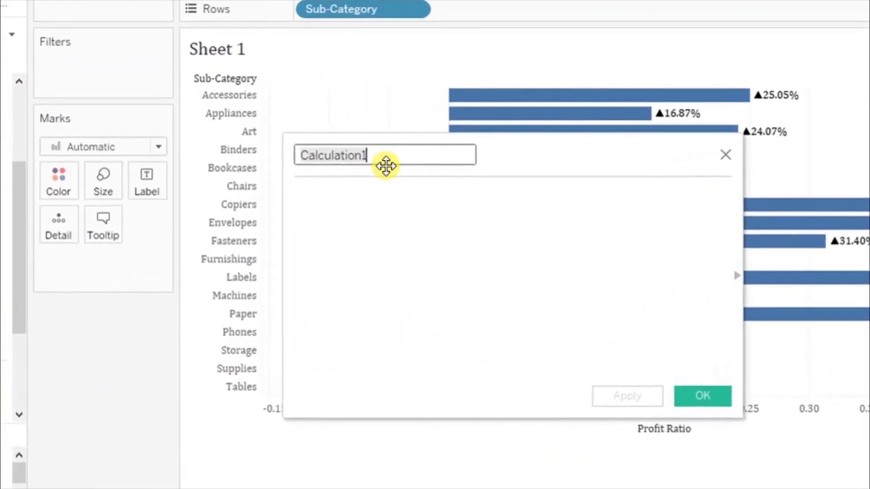
pyautogui.write('Positive ratio sign')
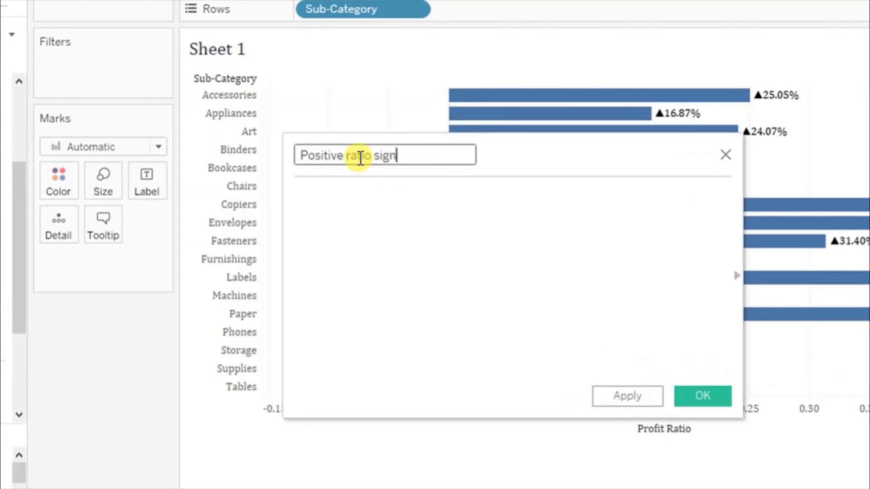
pyautogui.click(345, 216)
pyautogui.write('if profit')
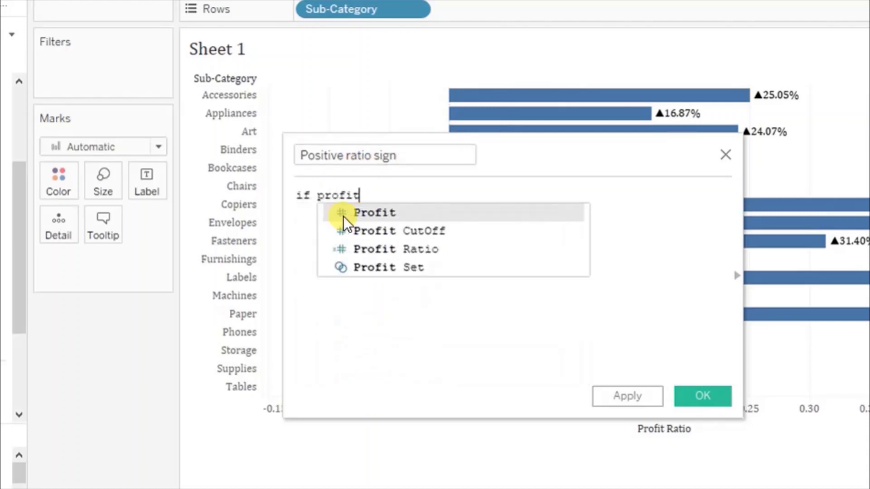
pyautogui.click(359, 257)
pyautogui.write('>0 then')
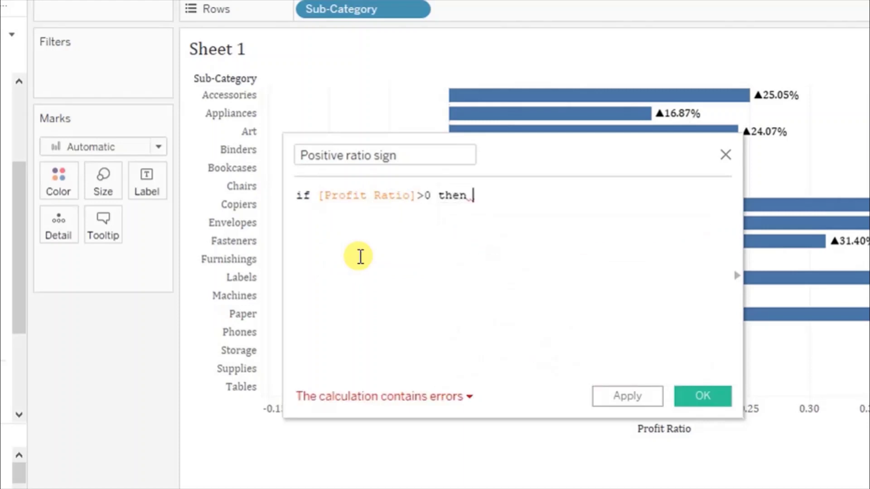
pyautogui.write(' ""')
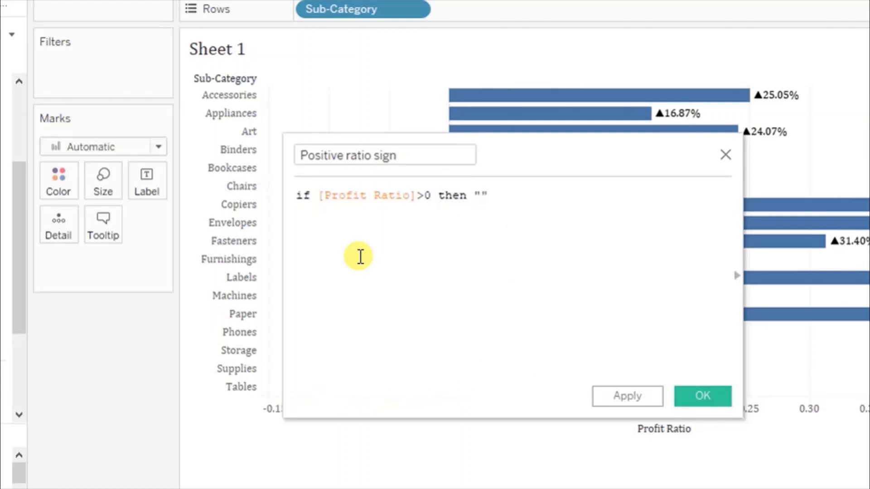
# - Copy the ▲ symbol with Alt code 30 from the web page, complete the formula as then "▲" end, and save the field
pyautogui.click(484, 210)
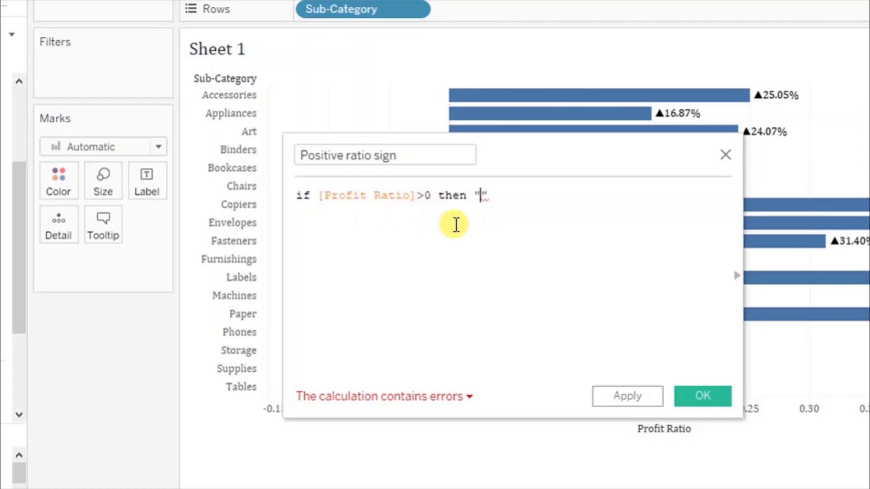
pyautogui.hotkey('alt', 'Tab')
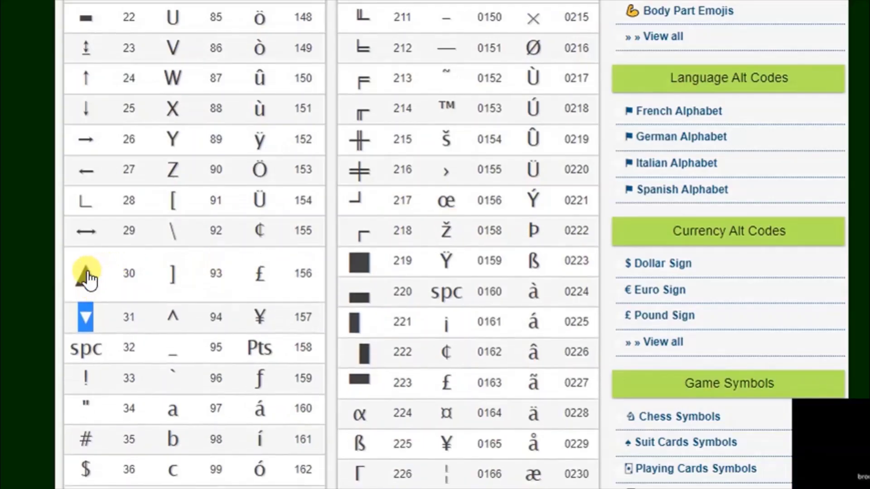
pyautogui.click(89, 279)
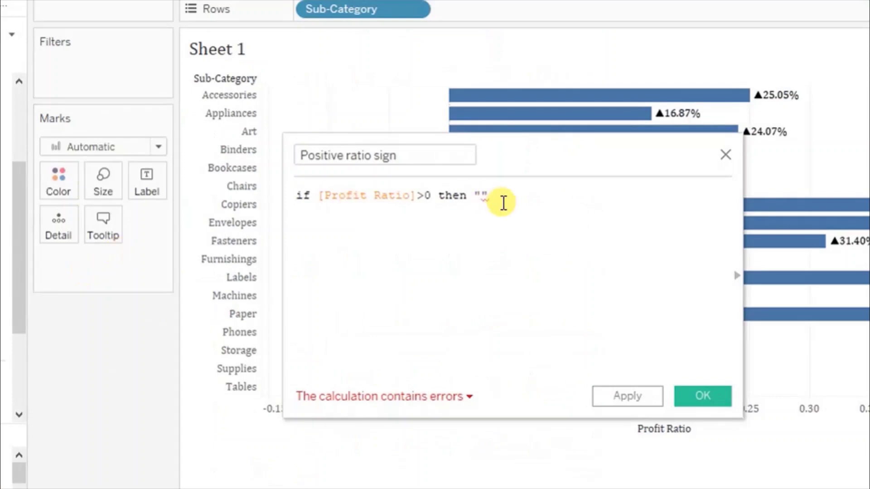
pyautogui.hotkey('ctrl', 'v')
pyautogui.write('end')
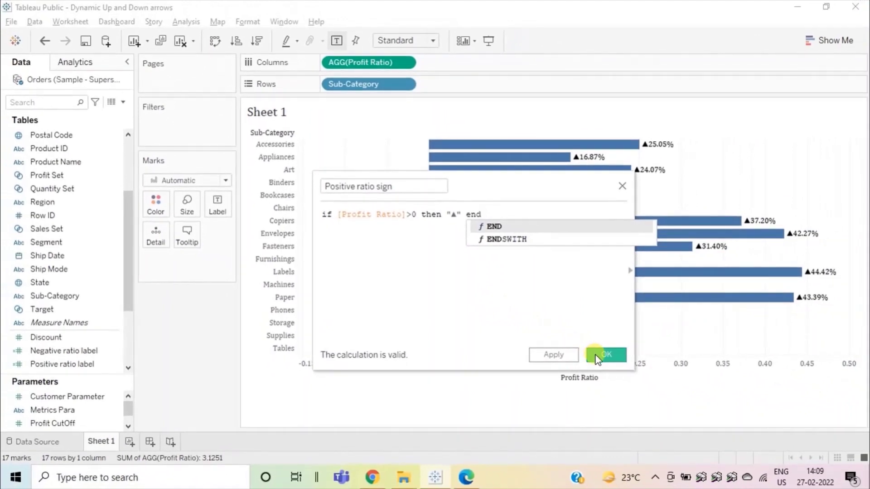
pyautogui.click(597, 358)
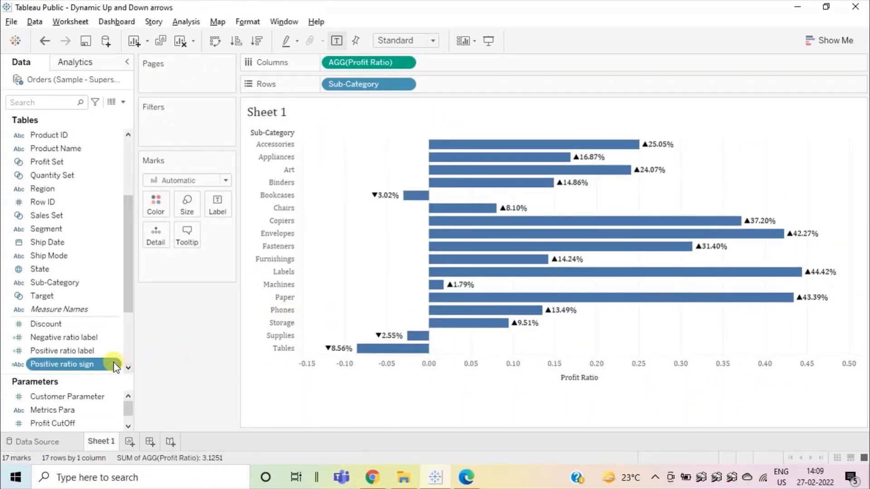
# - Duplicate the Positive ratio sign field, open the copy for editing, and rename it "Negative ratio sign"
pyautogui.rightClick(114, 364)
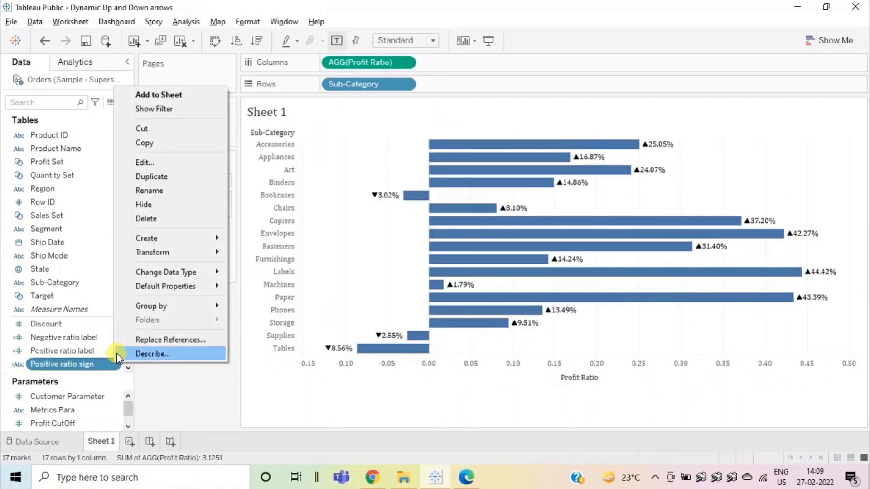
pyautogui.moveTo(149, 300)
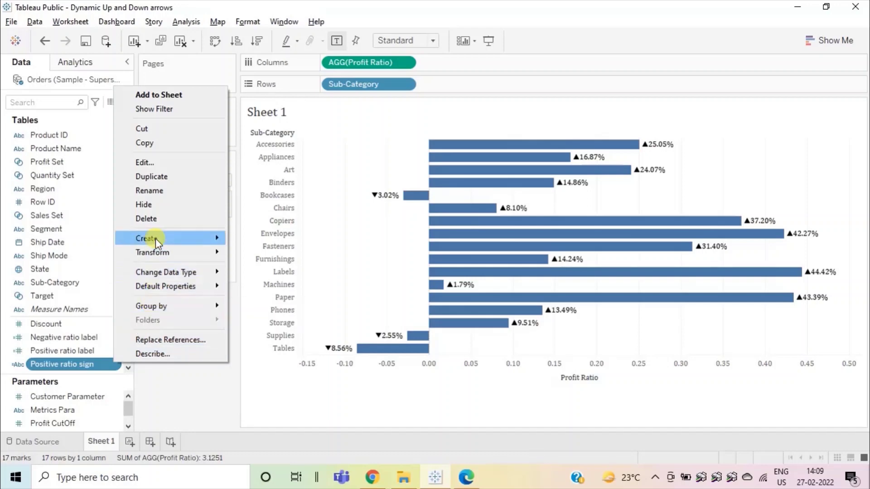
pyautogui.click(158, 176)
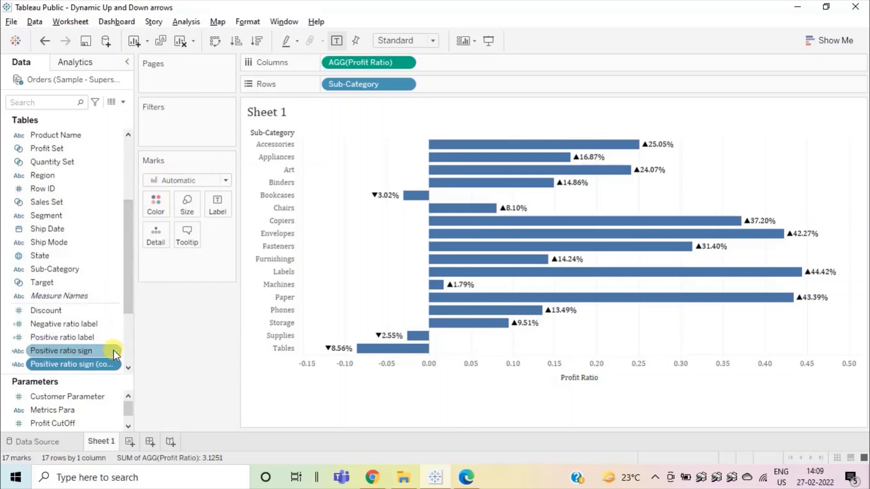
pyautogui.click(115, 366)
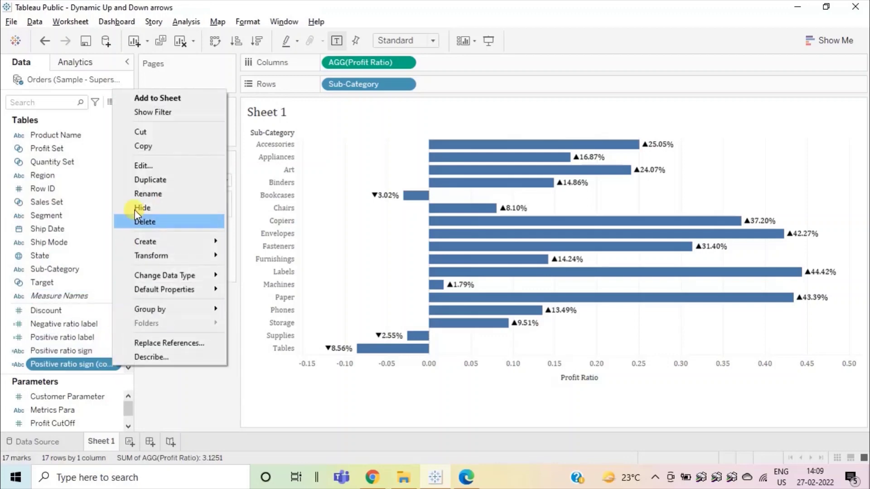
pyautogui.click(141, 171)
pyautogui.doubleClick(340, 187)
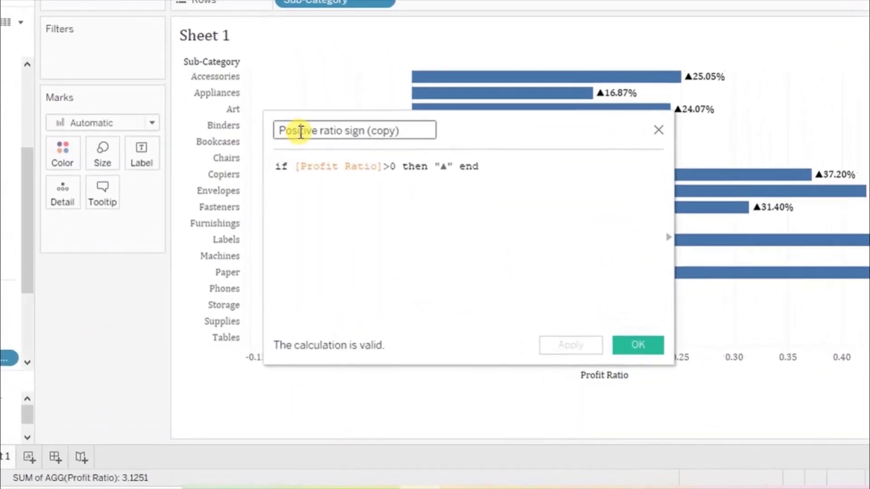
pyautogui.write('Negative')
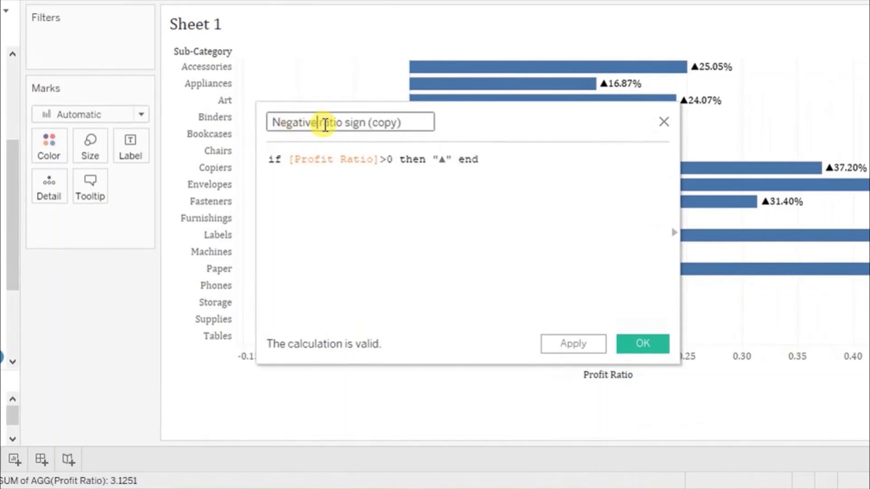
pyautogui.moveTo(367, 123); pyautogui.dragTo(408, 124)
pyautogui.press('BackSpace')
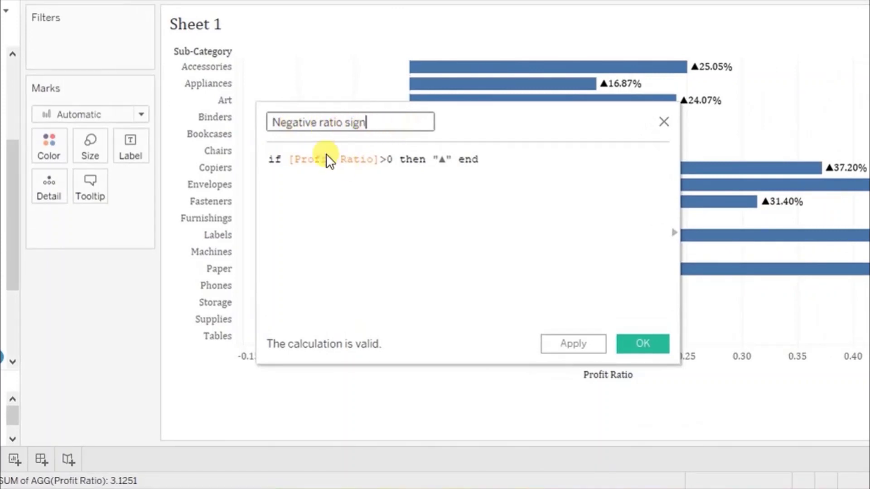
# - Change the condition in the Negative ratio sign formula to [Profit Ratio]<0
pyautogui.click(386, 161)
pyautogui.press('BackSpace')
pyautogui.press('Delete')
pyautogui.write('<')
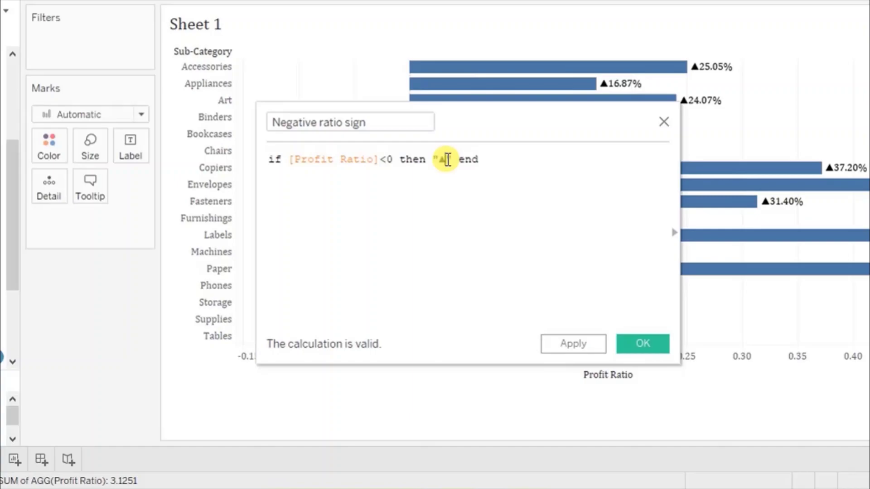
# - Copy the ▼ symbol with Alt code 31 from the web page, replace the ▲ in the formula with it, and save the field
pyautogui.hotkey('alt', 'Tab')
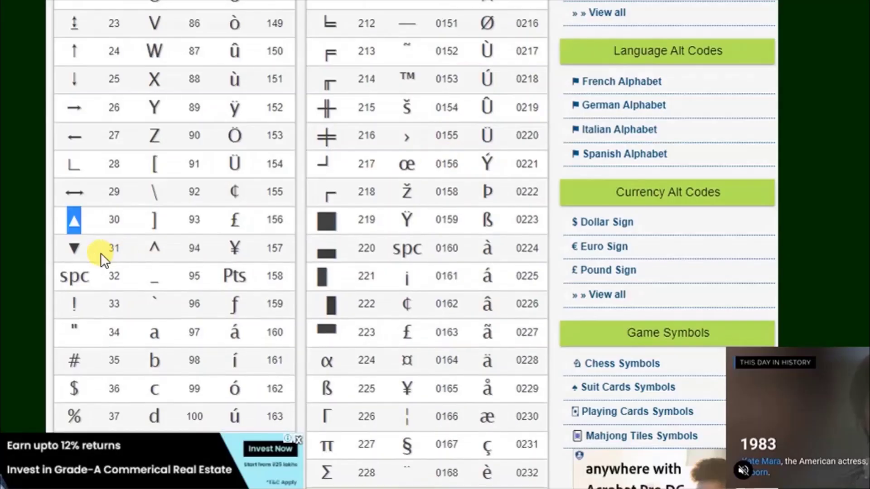
pyautogui.click(75, 253)
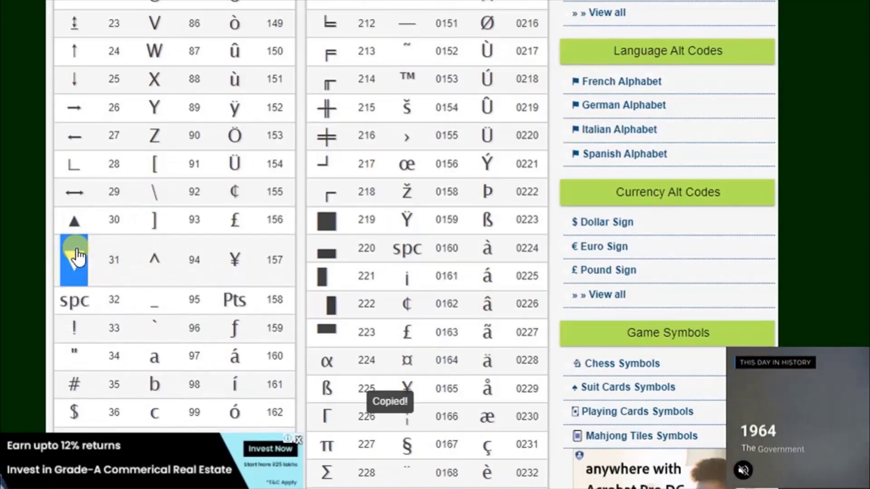
pyautogui.hotkey('alt', 'Tab')
pyautogui.hotkey('ctrl', 'v')
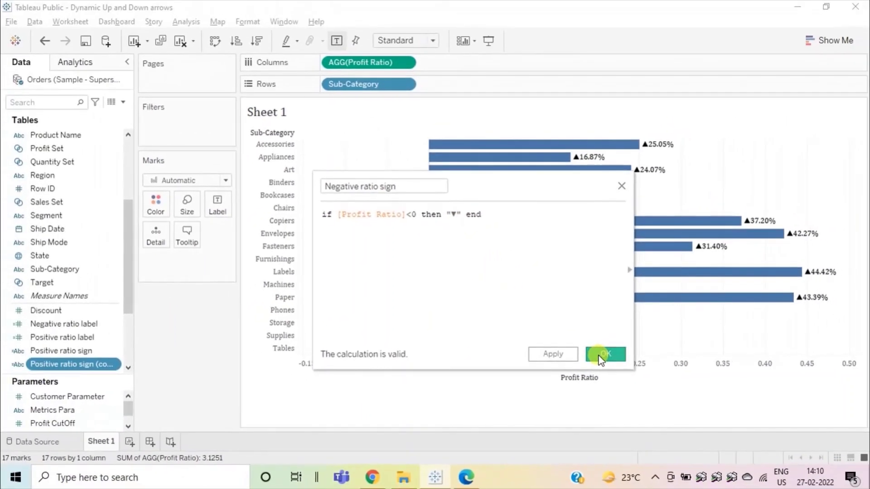
pyautogui.click(610, 352)
# - Set the default number format of the Positive ratio label field to Percentage
pyautogui.keyDown('ctrl'); pyautogui.click(113, 313); pyautogui.keyUp('ctrl')
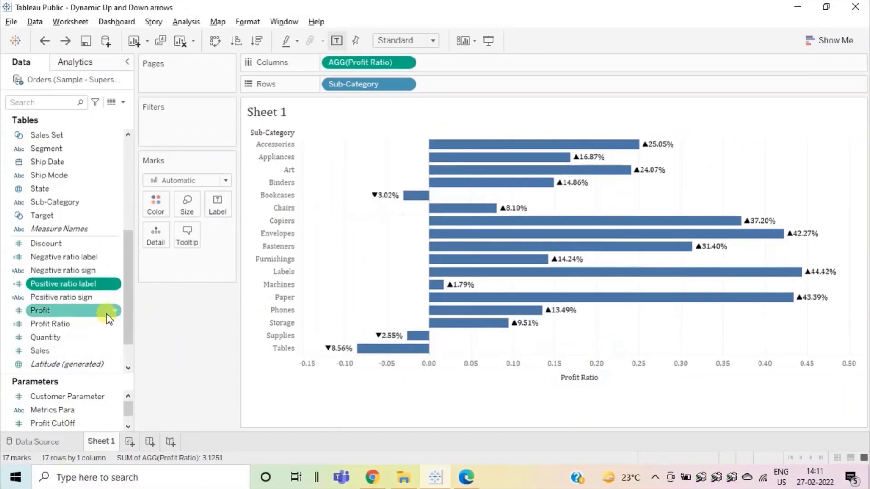
pyautogui.keyDown('ctrl'); pyautogui.click(86, 310); pyautogui.keyUp('ctrl')
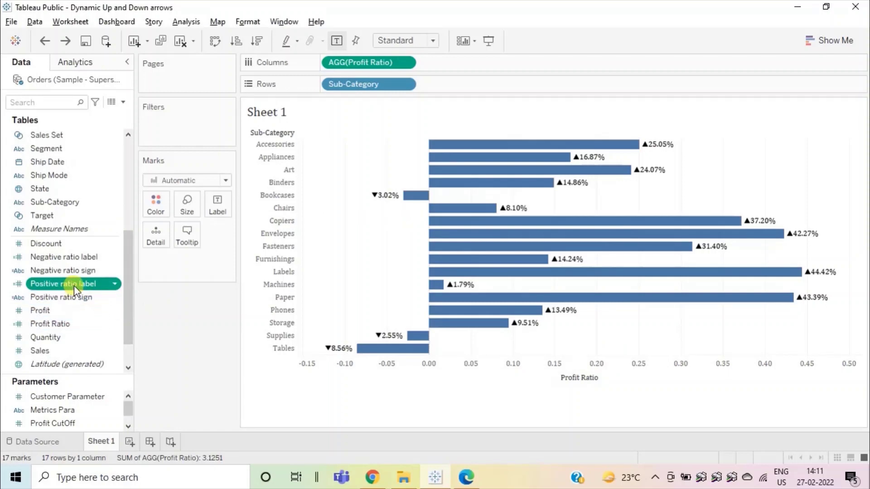
pyautogui.rightClick(83, 289)
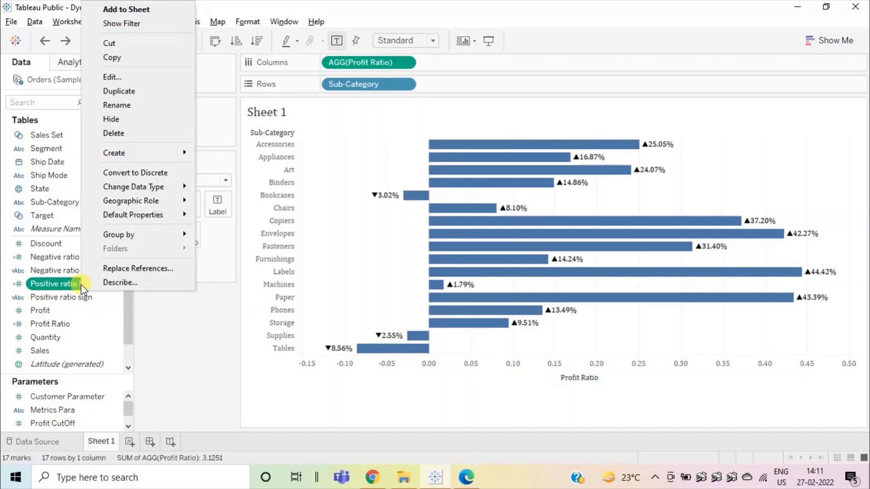
pyautogui.moveTo(140, 216)
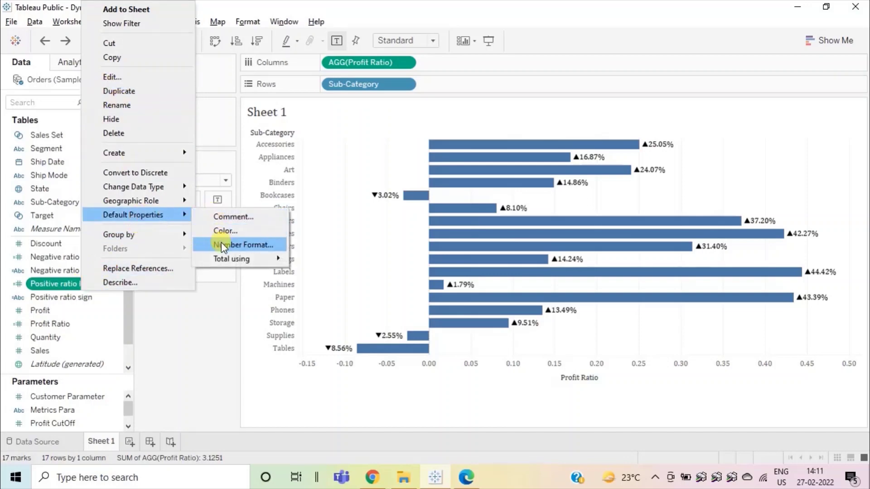
pyautogui.click(221, 245)
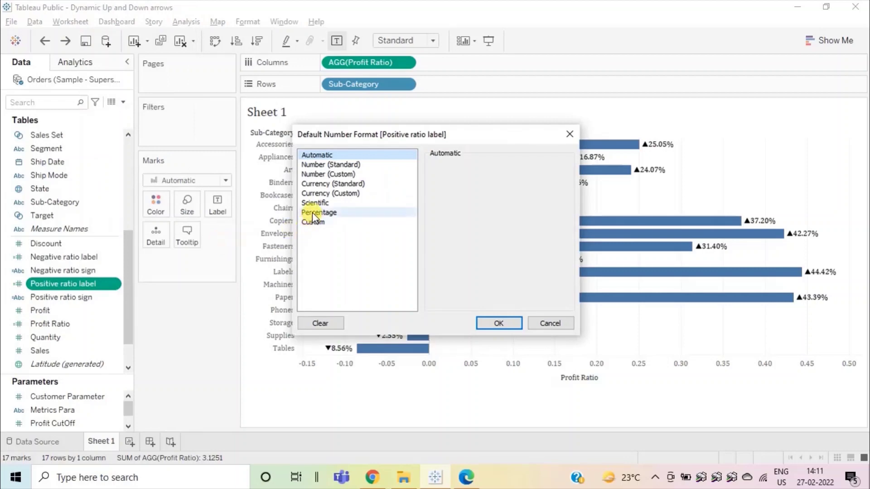
pyautogui.click(311, 212)
pyautogui.click(497, 323)
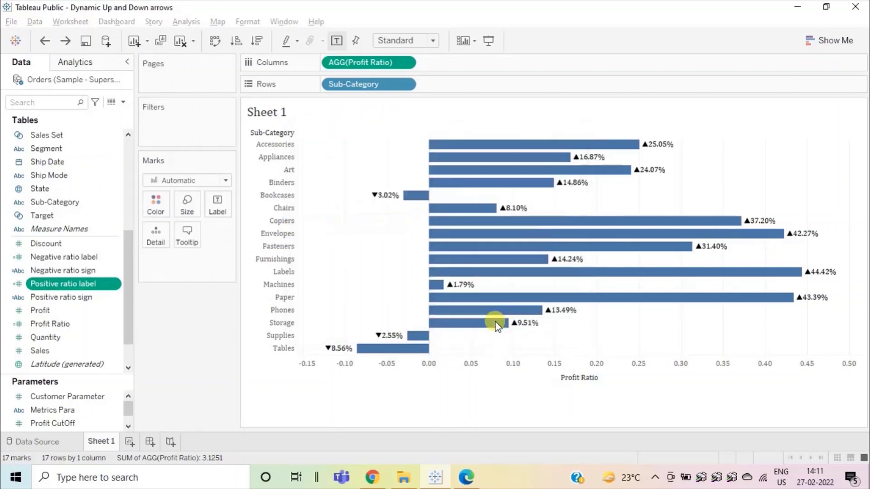
# - Set the default number format of the Negative ratio label field to Percentage with 2 decimal places
pyautogui.click(67, 259)
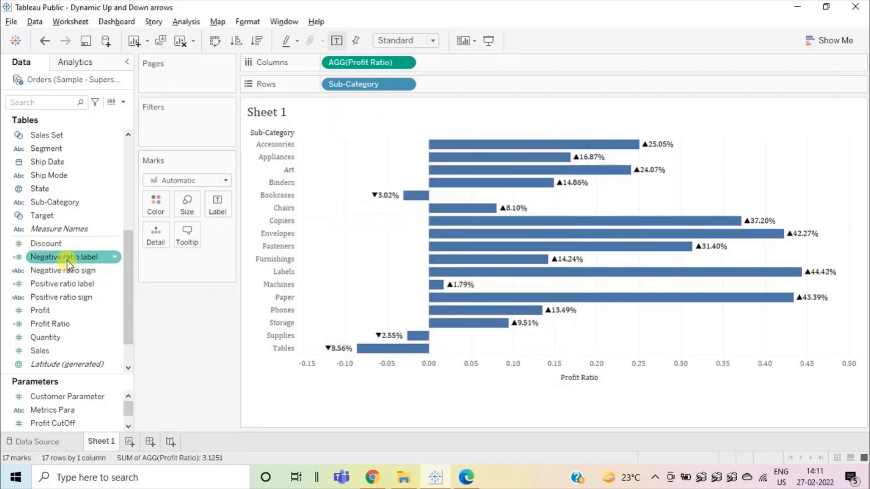
pyautogui.rightClick(67, 260)
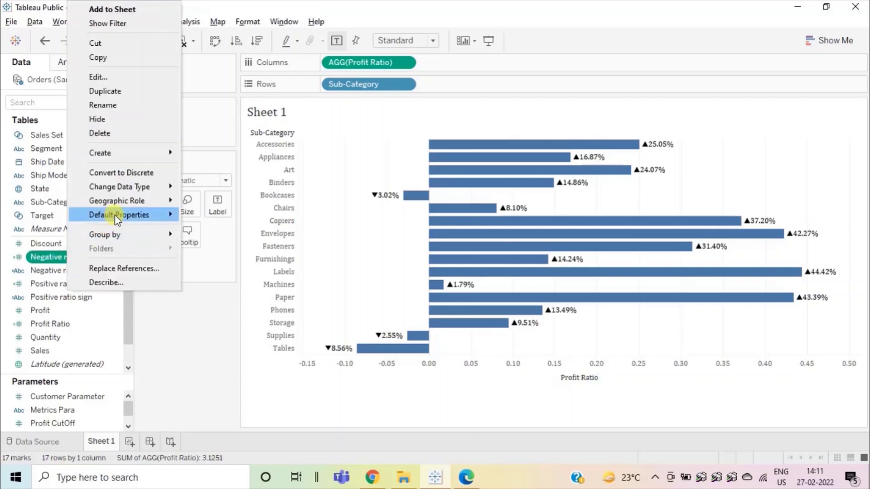
pyautogui.moveTo(195, 212)
pyautogui.click(207, 243)
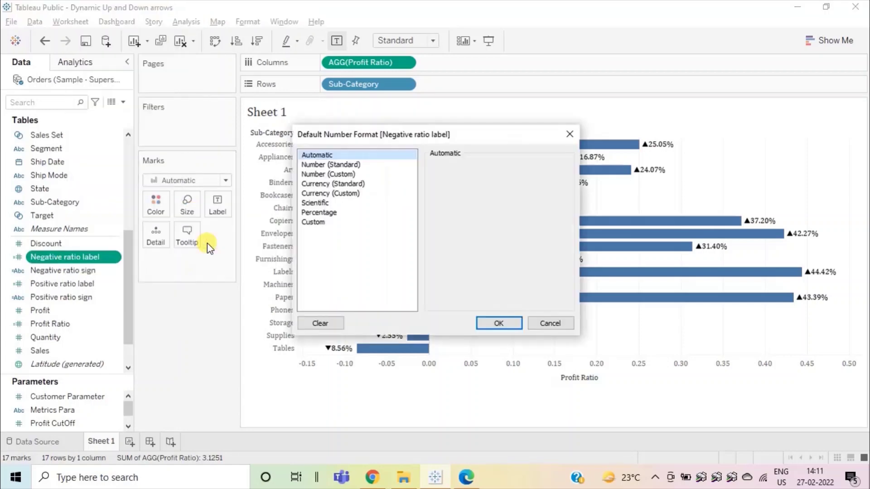
pyautogui.click(313, 212)
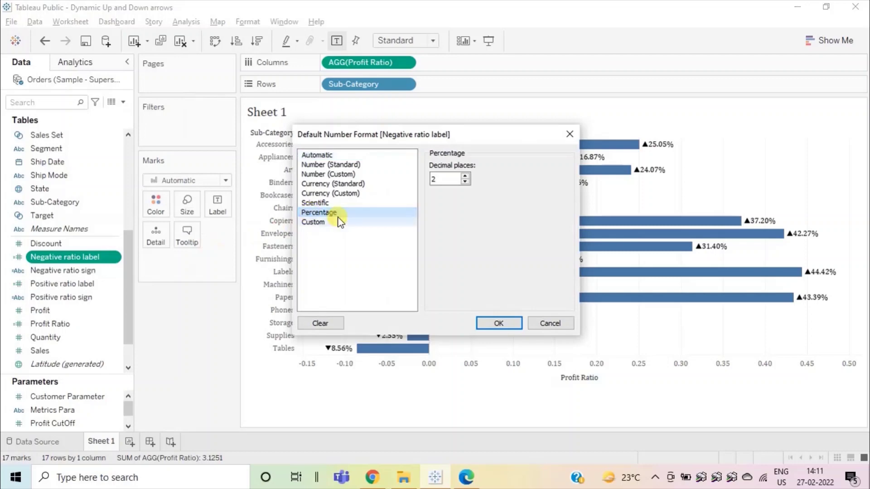
pyautogui.click(497, 324)
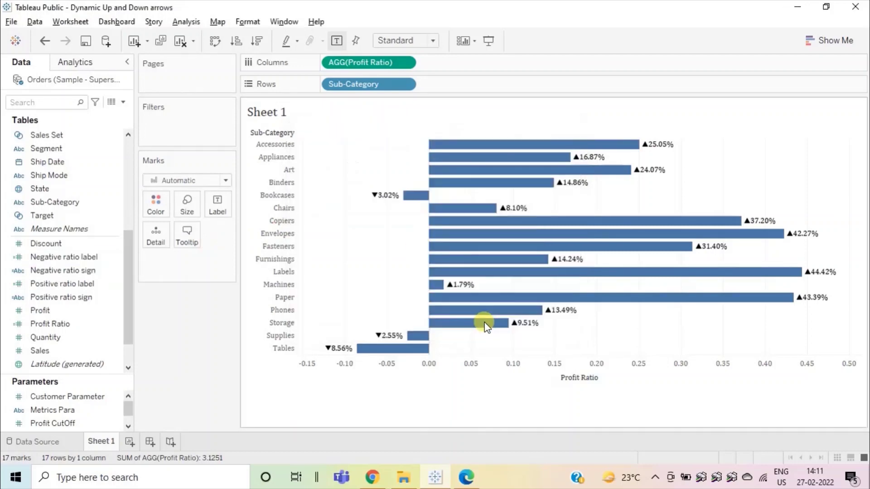
# - Add the Negative ratio label, Negative ratio sign, Positive ratio label and Positive ratio sign fields to the bars' labels
pyautogui.click(79, 258)
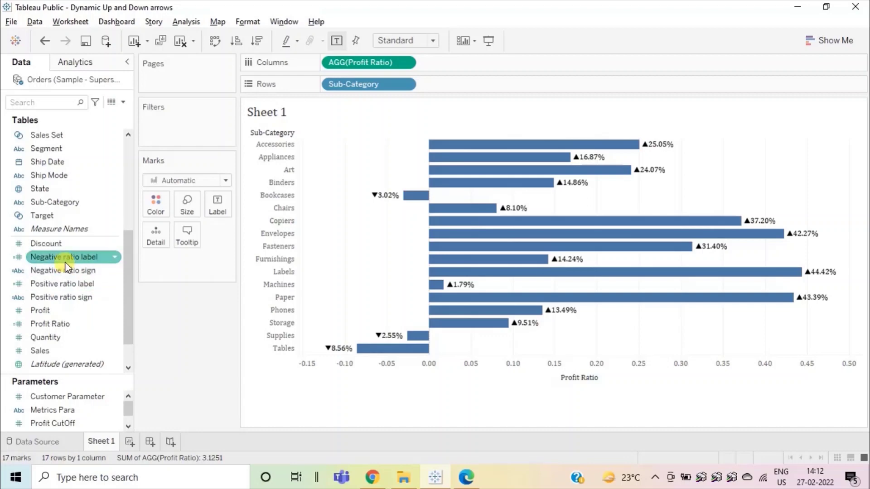
pyautogui.click(65, 259)
pyautogui.moveTo(65, 259); pyautogui.dragTo(218, 208)
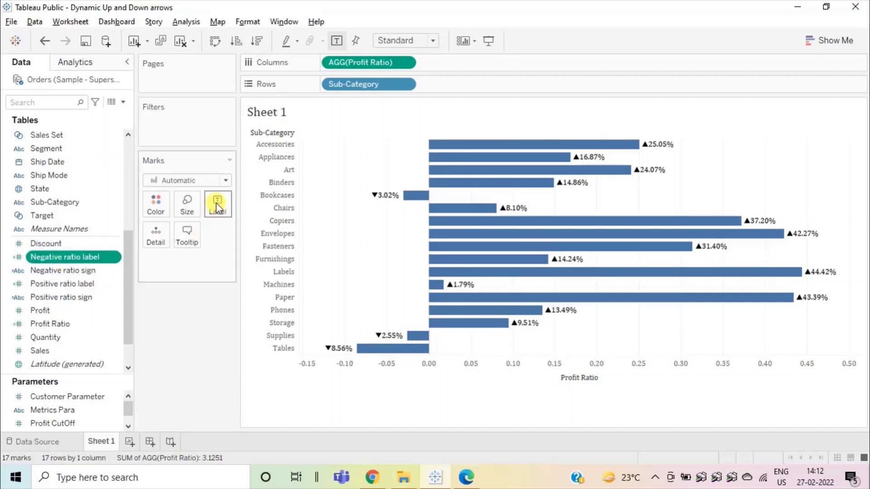
pyautogui.moveTo(148, 248); pyautogui.dragTo(74, 287)
pyautogui.keyDown('shift'); pyautogui.click(72, 298); pyautogui.keyUp('shift')
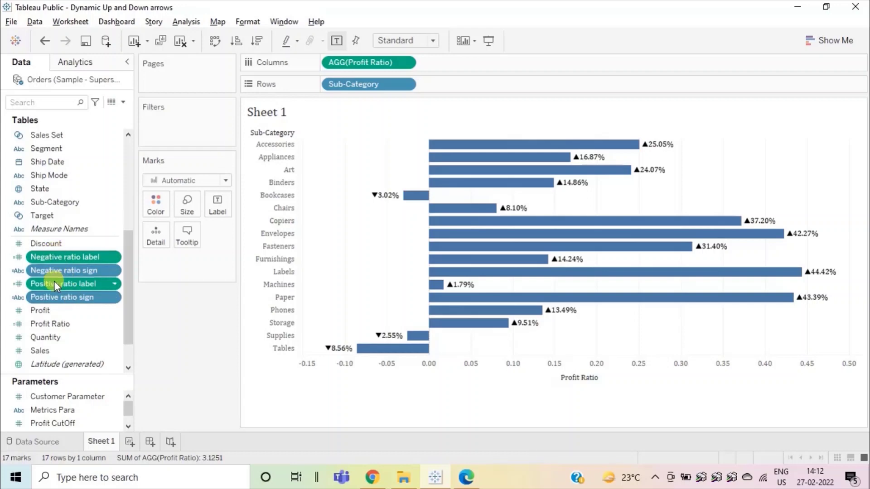
pyautogui.moveTo(56, 301); pyautogui.dragTo(221, 207)
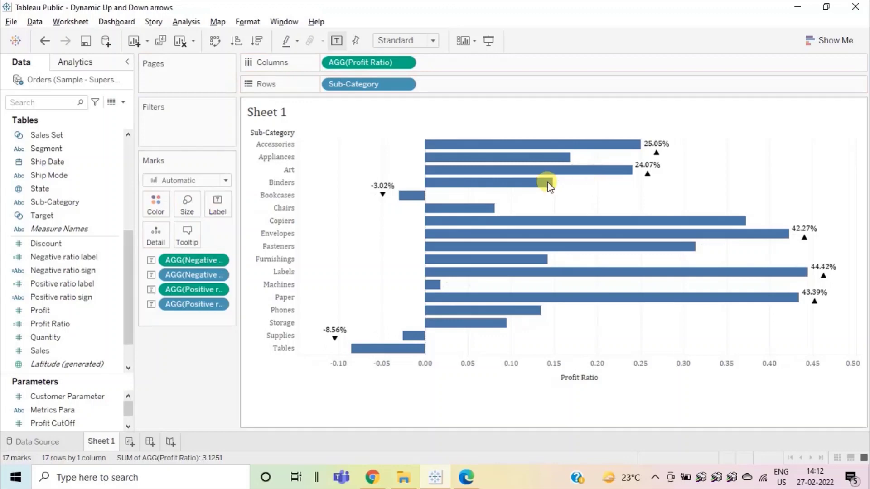
pyautogui.moveTo(627, 171)
# - In the label text, color the Negative ratio label and Negative ratio sign fields red
pyautogui.click(217, 209)
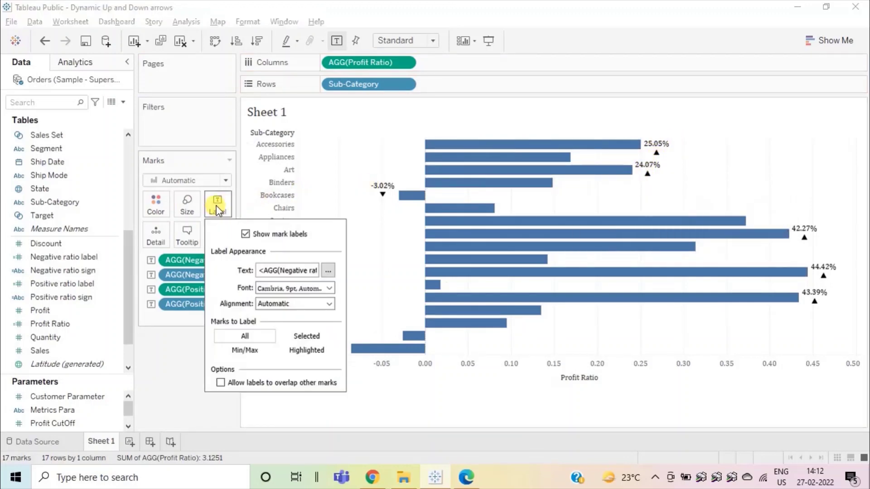
pyautogui.click(327, 271)
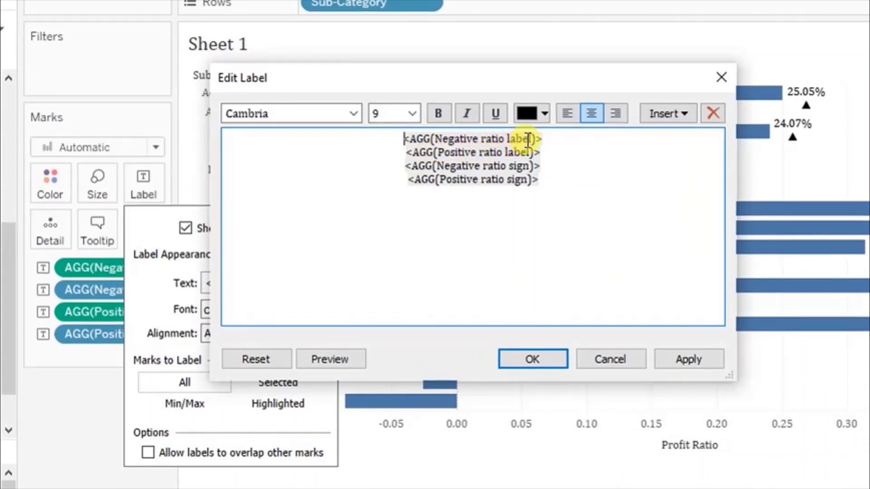
pyautogui.keyDown('shift'); pyautogui.click(543, 138); pyautogui.keyUp('shift')
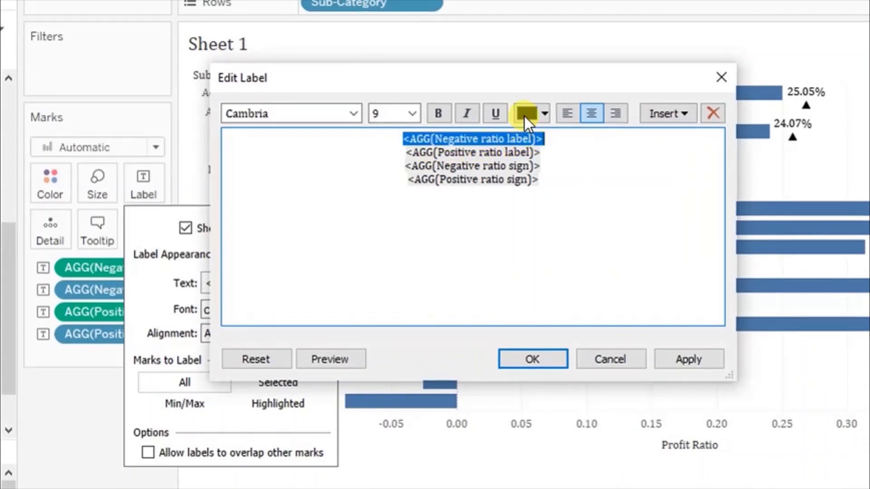
pyautogui.click(525, 114)
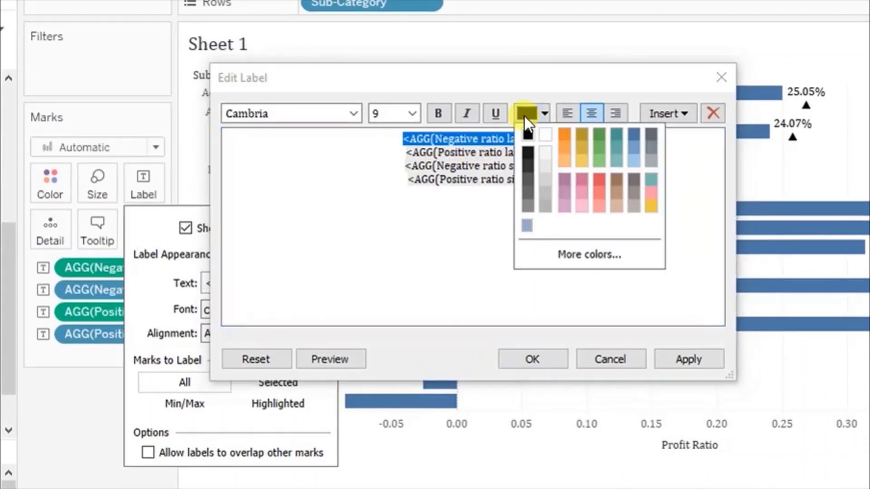
pyautogui.click(597, 181)
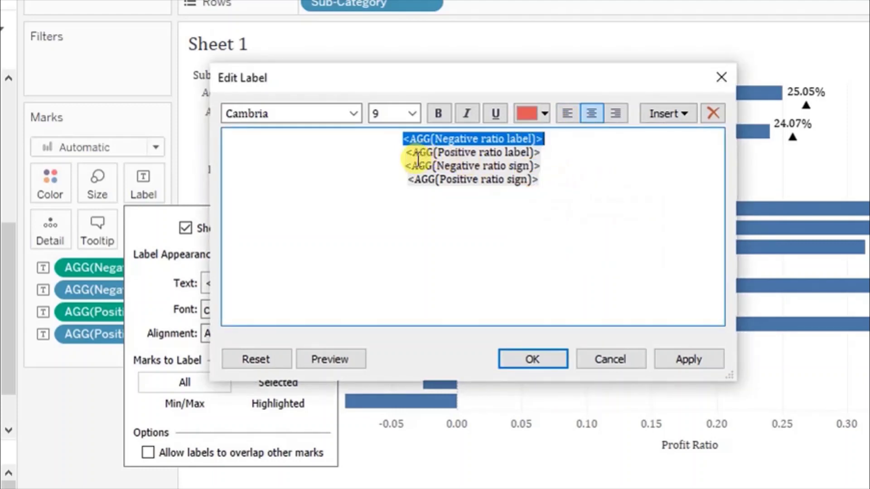
pyautogui.click(403, 167)
pyautogui.moveTo(410, 168); pyautogui.dragTo(549, 166)
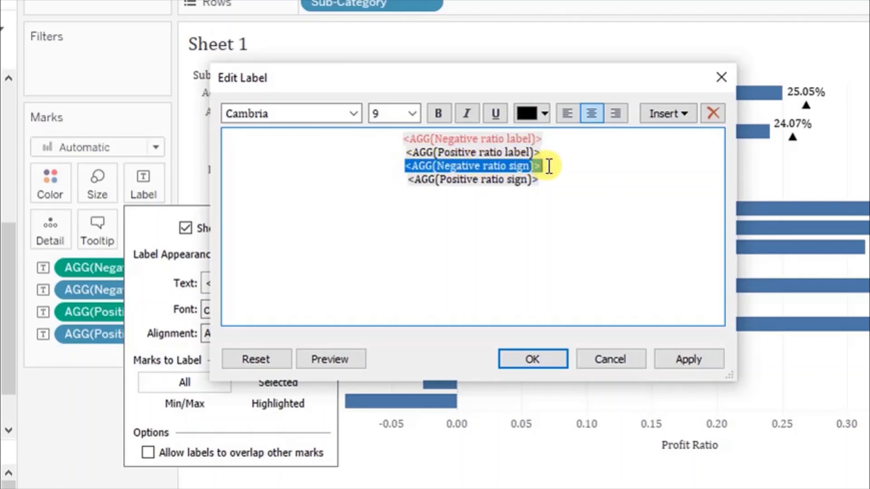
pyautogui.click(527, 114)
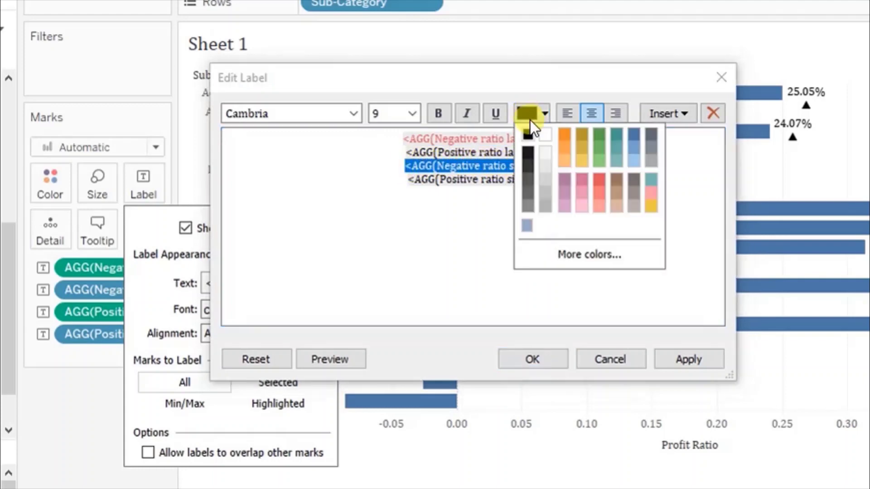
pyautogui.click(600, 180)
# - Color the Positive ratio label and Positive ratio sign fields green in the label text
pyautogui.moveTo(403, 153); pyautogui.dragTo(543, 151)
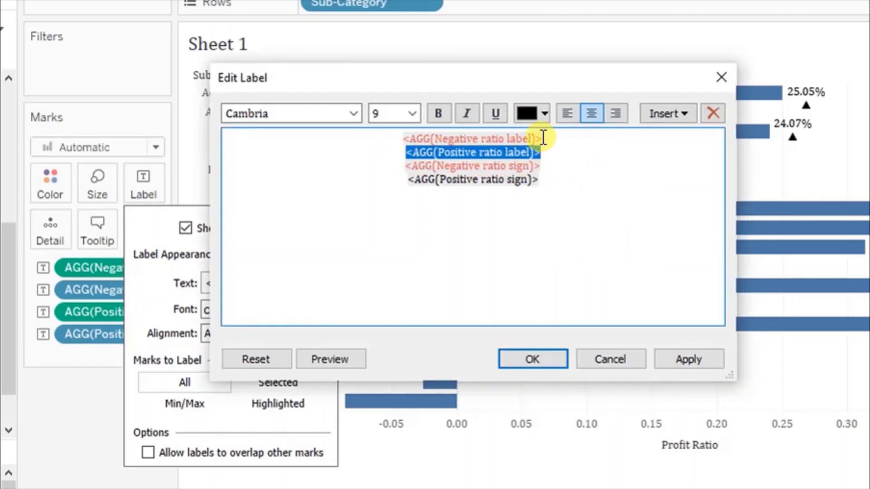
pyautogui.click(530, 114)
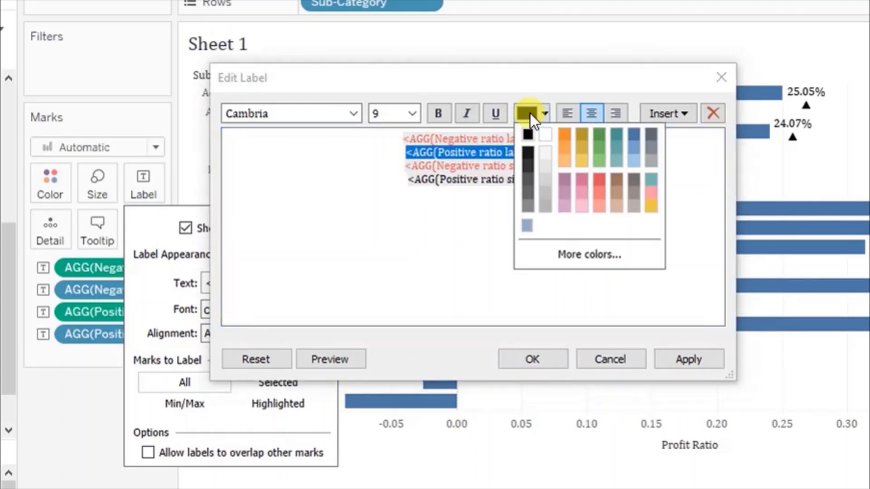
pyautogui.click(599, 135)
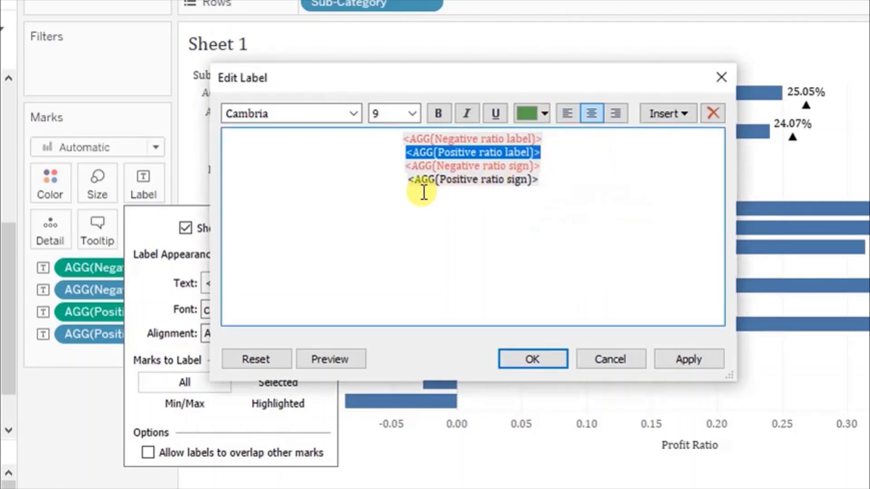
pyautogui.moveTo(403, 183); pyautogui.dragTo(550, 176)
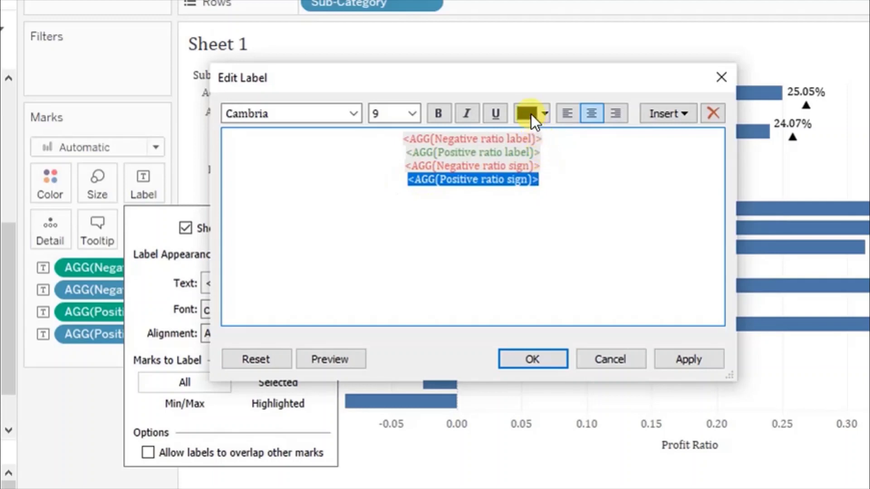
pyautogui.click(532, 114)
pyautogui.click(595, 132)
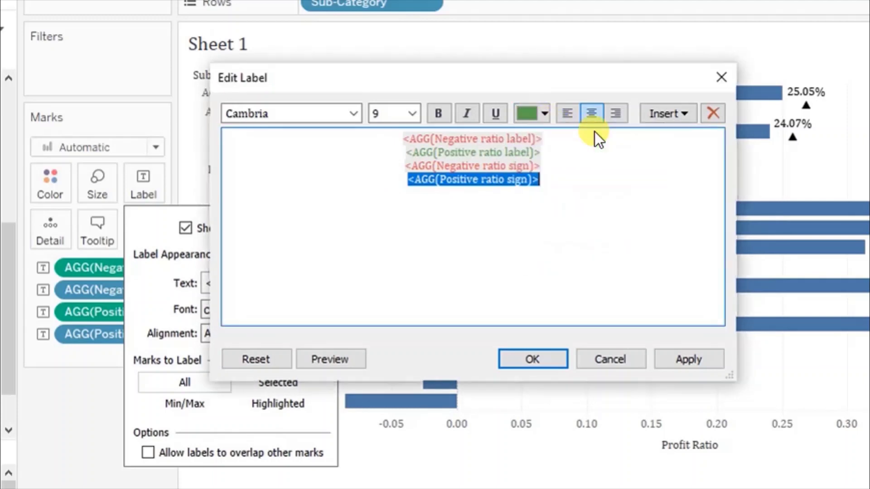
# - Remove the line breaks between the four label fields so they form one continuous line
pyautogui.click(557, 140)
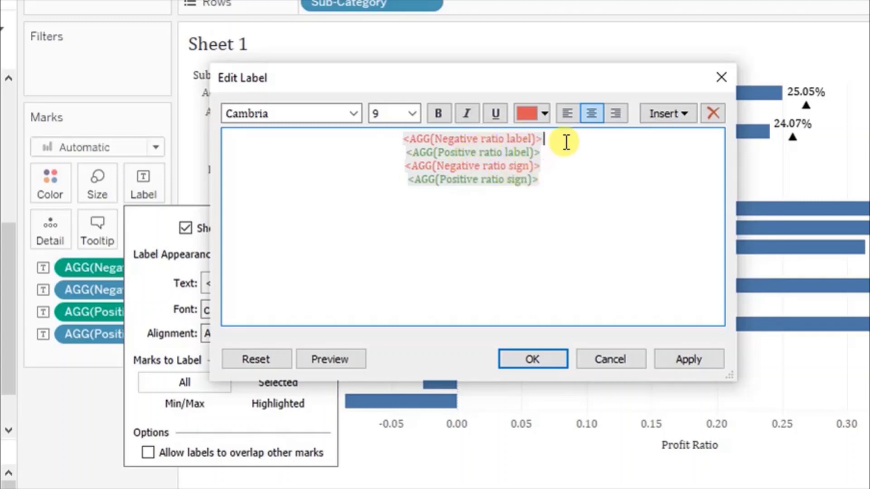
pyautogui.press('Delete')
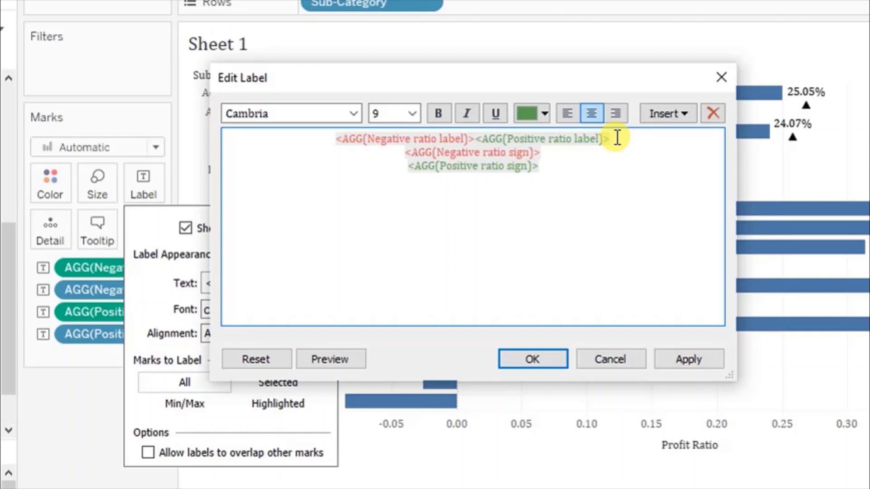
pyautogui.press('Delete')
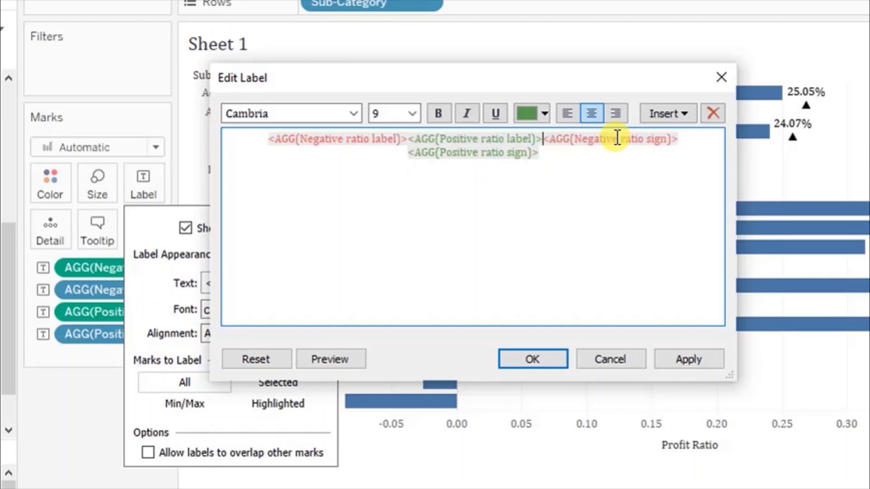
pyautogui.click(685, 140)
pyautogui.press('Delete')
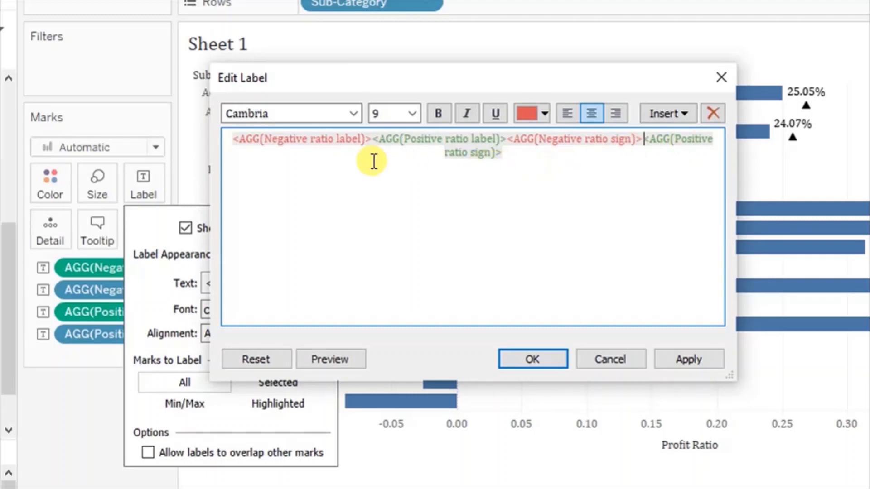
# - Move the Negative ratio sign field in front of the Negative ratio label field in the label text
pyautogui.click(507, 140)
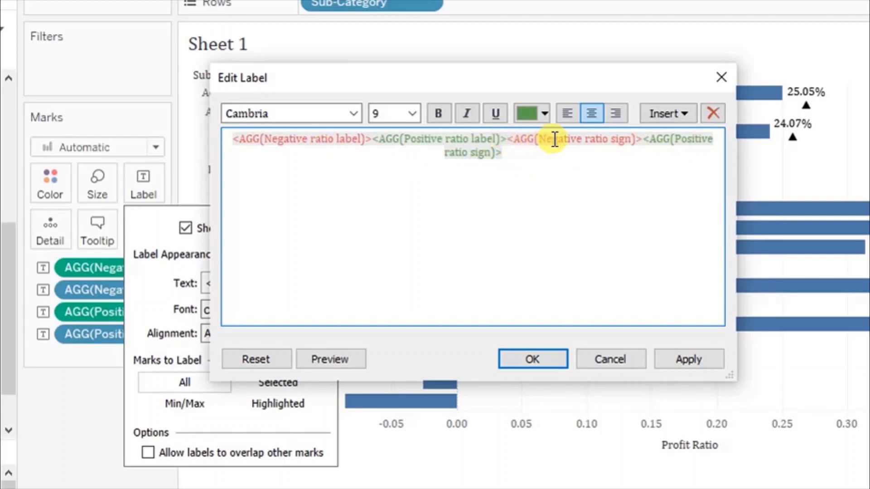
pyautogui.keyDown('shift'); pyautogui.click(642, 140); pyautogui.keyUp('shift')
pyautogui.hotkey('ctrl', 'c')
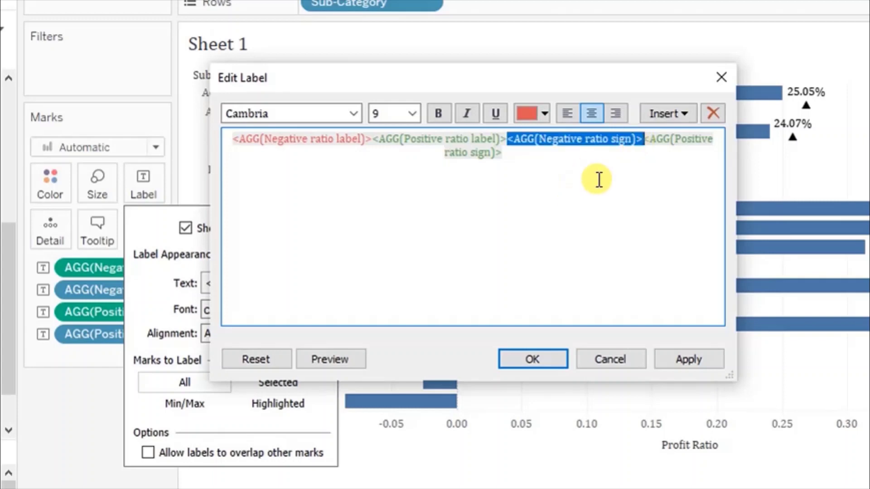
pyautogui.press('Delete')
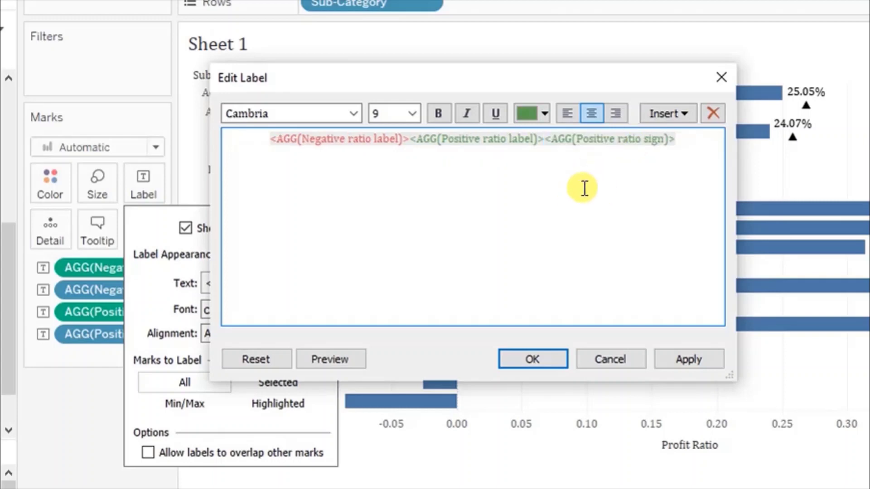
pyautogui.click(271, 139)
pyautogui.hotkey('ctrl', 'v')
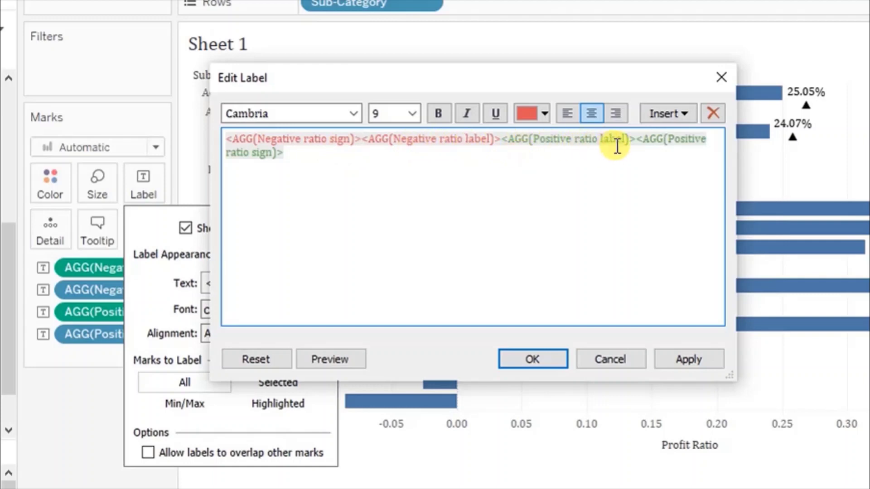
# - Move the Positive ratio sign field in front of the Positive ratio label field and confirm the label changes
pyautogui.click(636, 144)
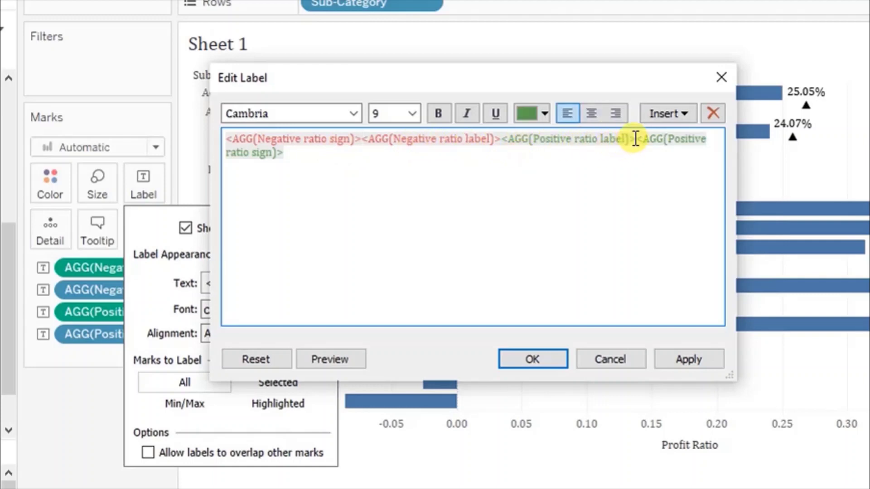
pyautogui.keyDown('shift'); pyautogui.click(306, 156); pyautogui.keyUp('shift')
pyautogui.hotkey('ctrl', 'c')
pyautogui.press('Delete')
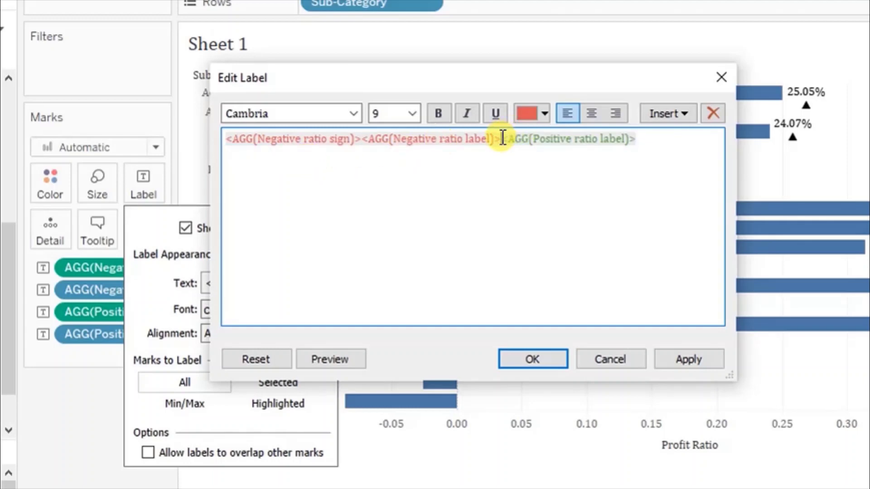
pyautogui.hotkey('ctrl', 'v')
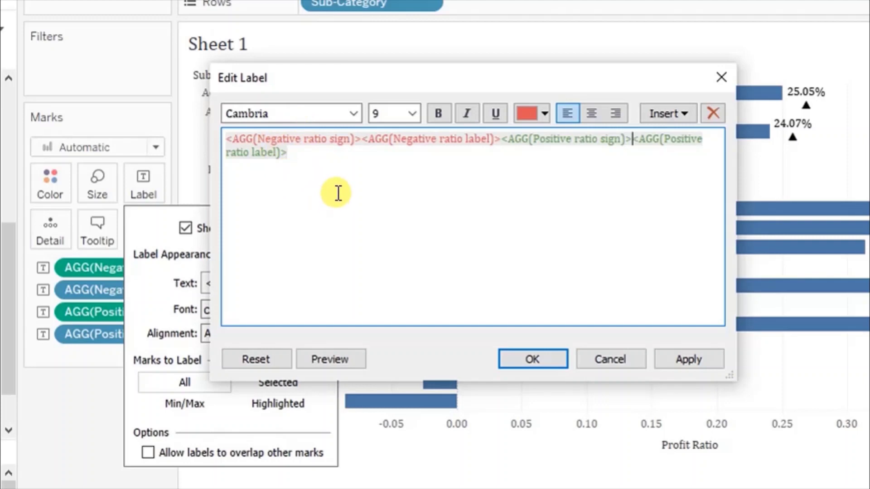
pyautogui.click(502, 141)
pyautogui.moveTo(502, 140); pyautogui.dragTo(689, 149)
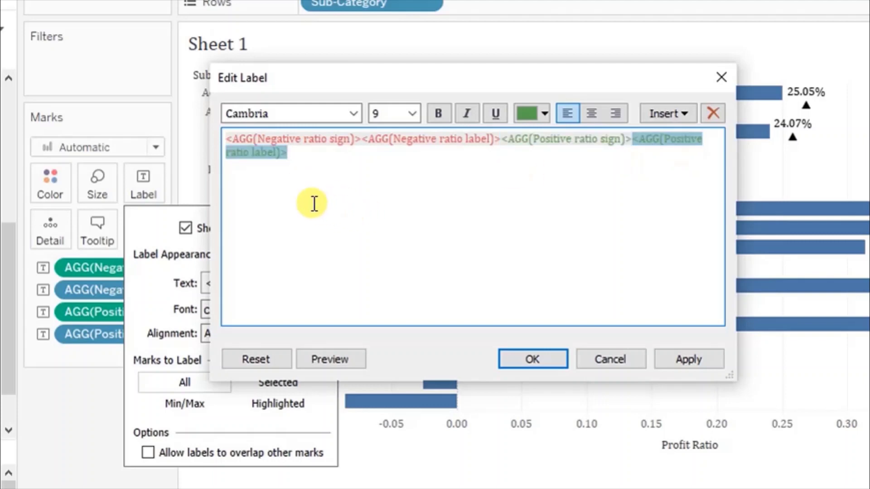
pyautogui.click(227, 138)
pyautogui.moveTo(227, 138); pyautogui.dragTo(502, 137)
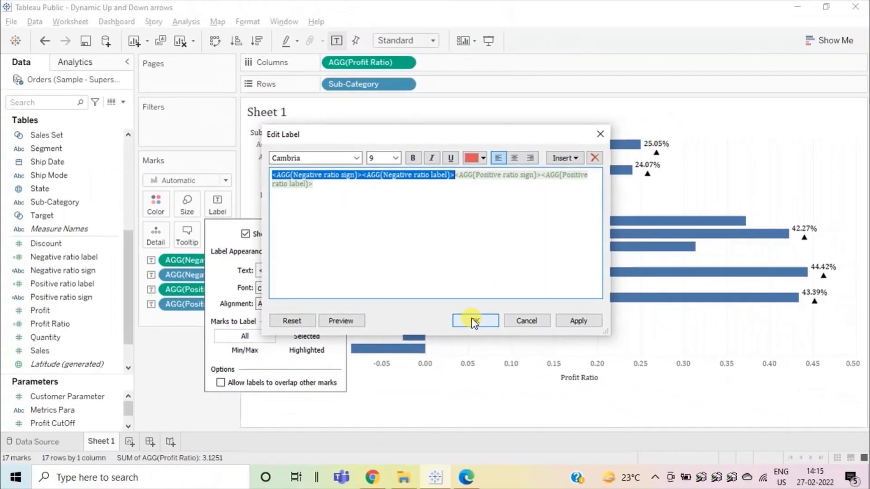
pyautogui.click(528, 356)
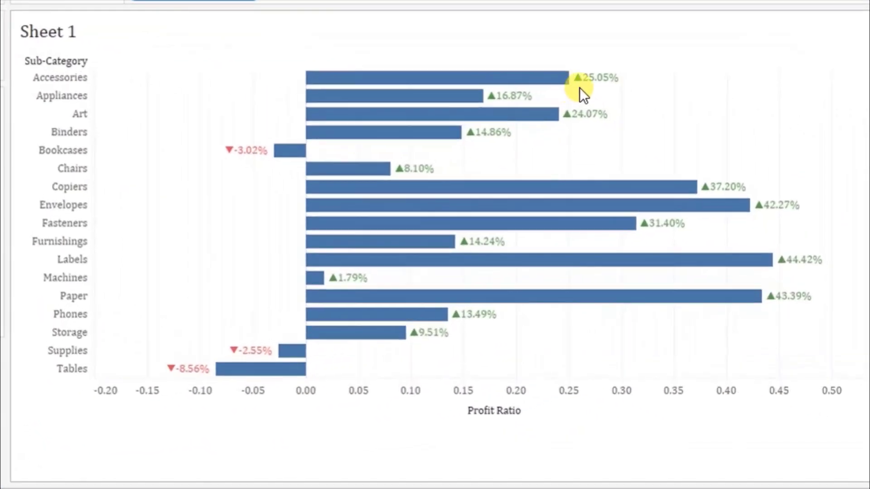
# - Open the tooltip for editing and delete its Profit Ratio line along with the leftover blank line
pyautogui.moveTo(643, 155)
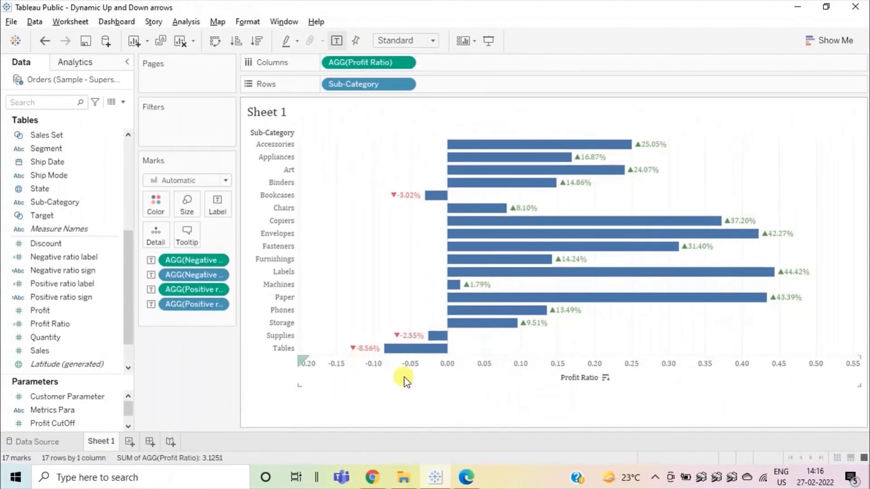
pyautogui.moveTo(434, 337)
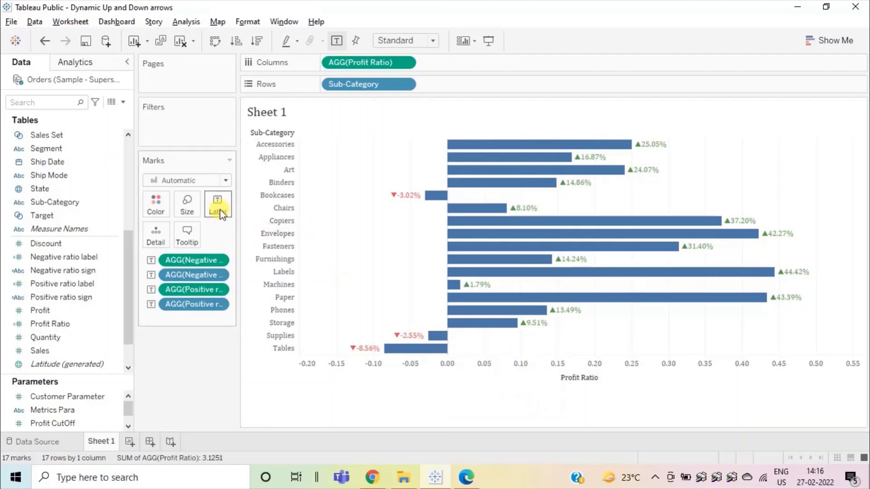
pyautogui.click(187, 236)
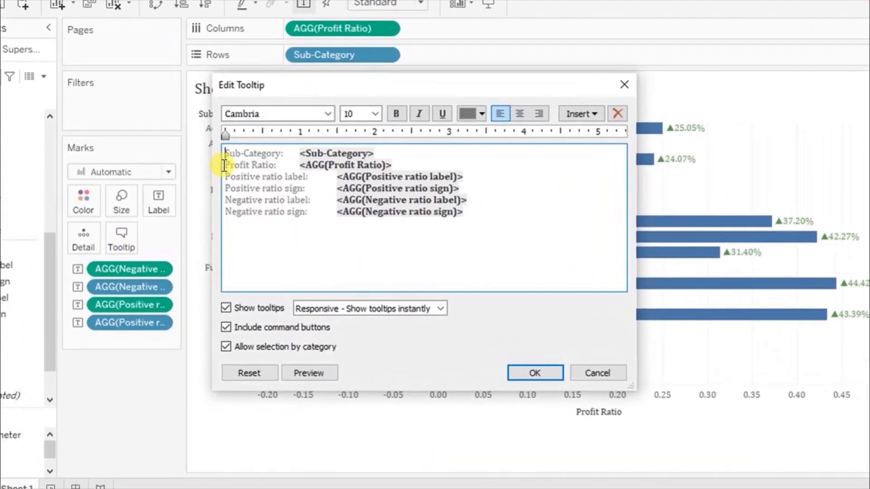
pyautogui.moveTo(273, 174); pyautogui.dragTo(281, 174)
pyautogui.moveTo(196, 156); pyautogui.dragTo(394, 156)
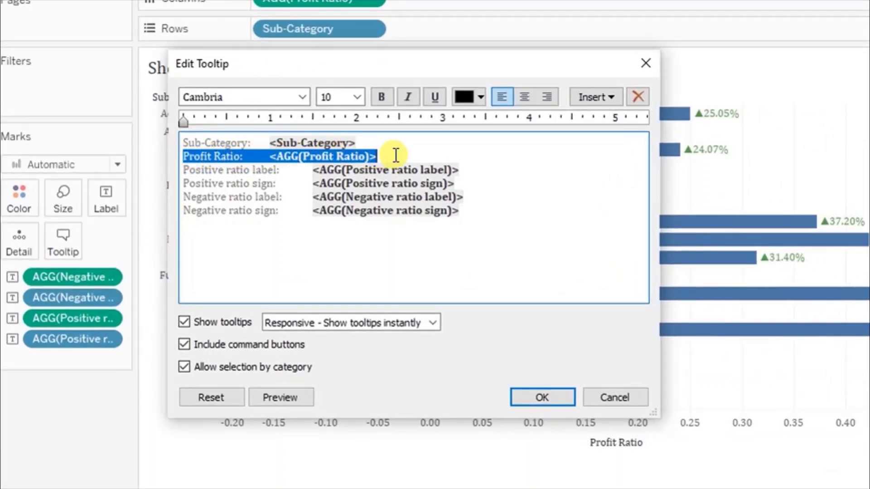
pyautogui.press('Delete')
pyautogui.press('BackSpace')
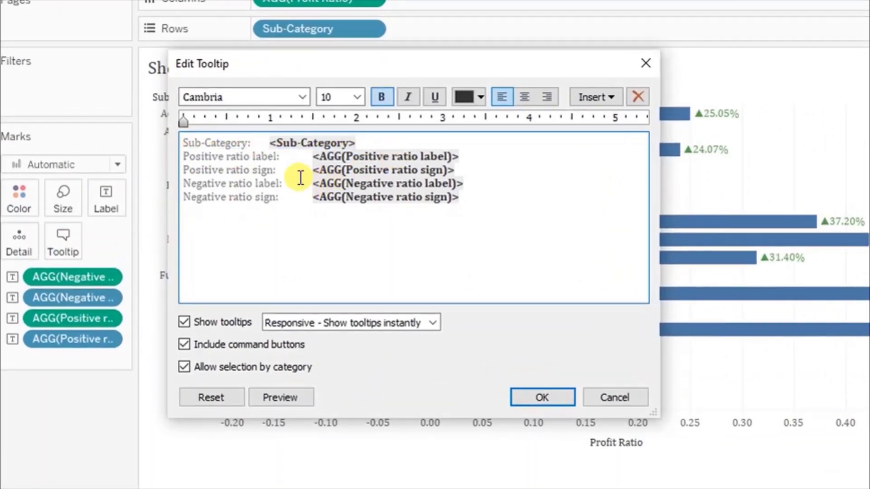
# - Delete the caption text in front of the Positive and Negative ratio label and sign fields in the tooltip
pyautogui.moveTo(184, 156); pyautogui.dragTo(313, 155)
pyautogui.press('Delete')
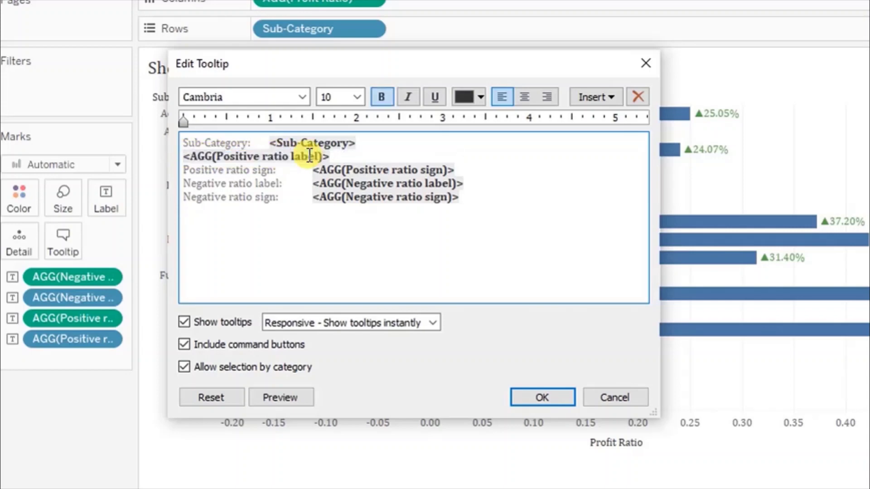
pyautogui.moveTo(184, 170); pyautogui.dragTo(312, 169)
pyautogui.press('Delete')
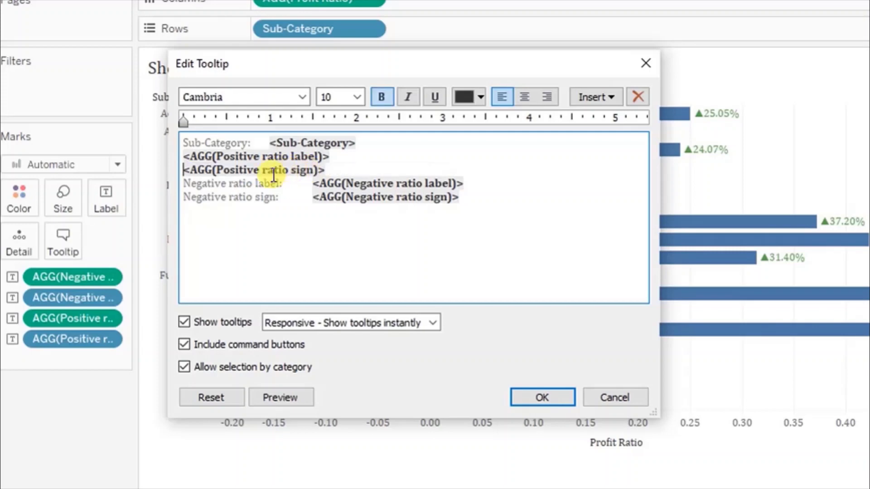
pyautogui.moveTo(184, 184); pyautogui.dragTo(305, 183)
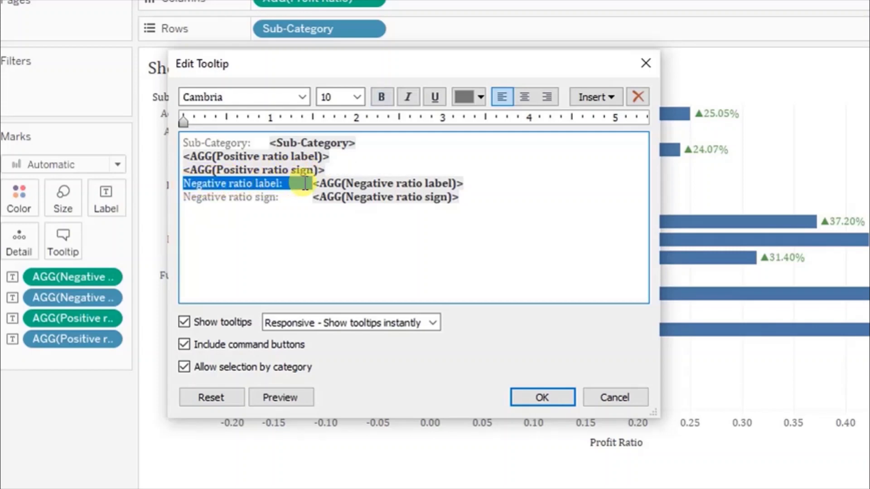
pyautogui.press('Delete')
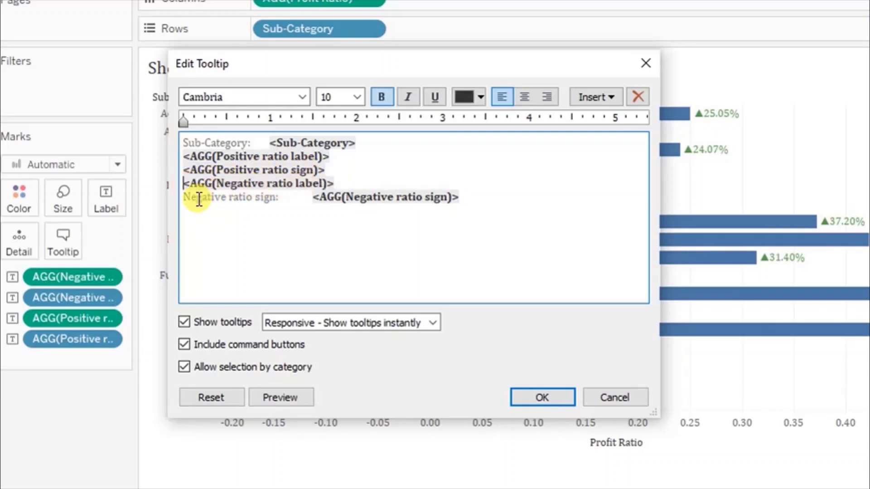
pyautogui.moveTo(185, 198); pyautogui.dragTo(309, 200)
pyautogui.press('Delete')
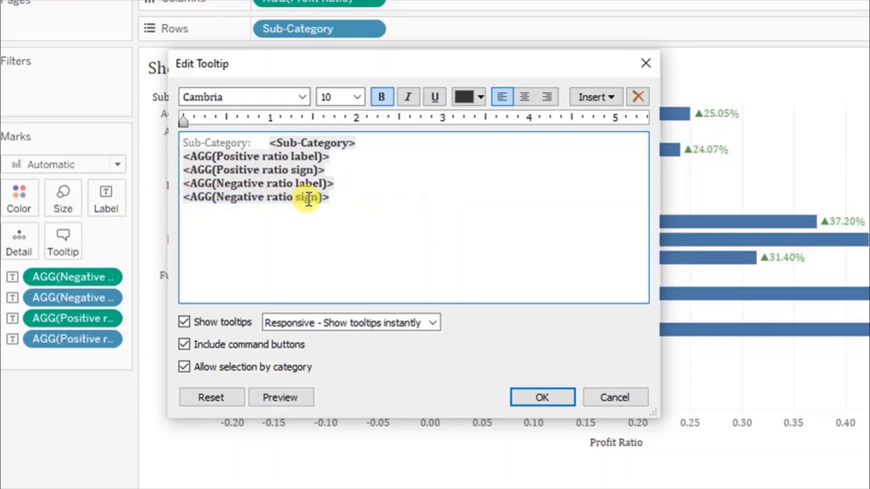
# - Remove the line breaks between the four ratio fields in the tooltip so they form one continuous line
pyautogui.click(340, 157)
pyautogui.press('Delete')
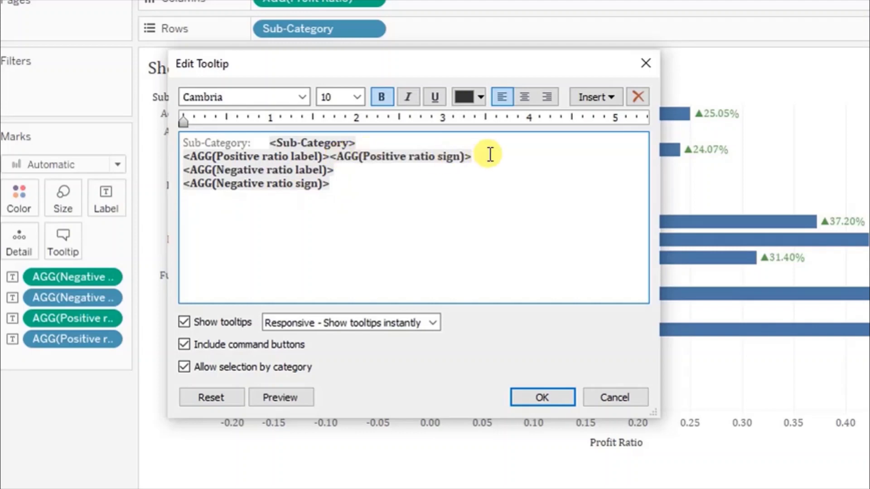
pyautogui.press('Delete')
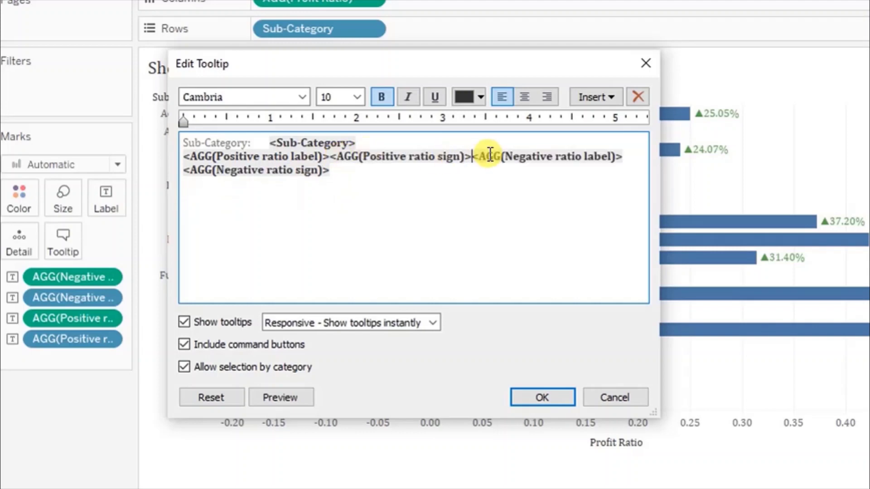
pyautogui.click(630, 156)
pyautogui.press('Delete')
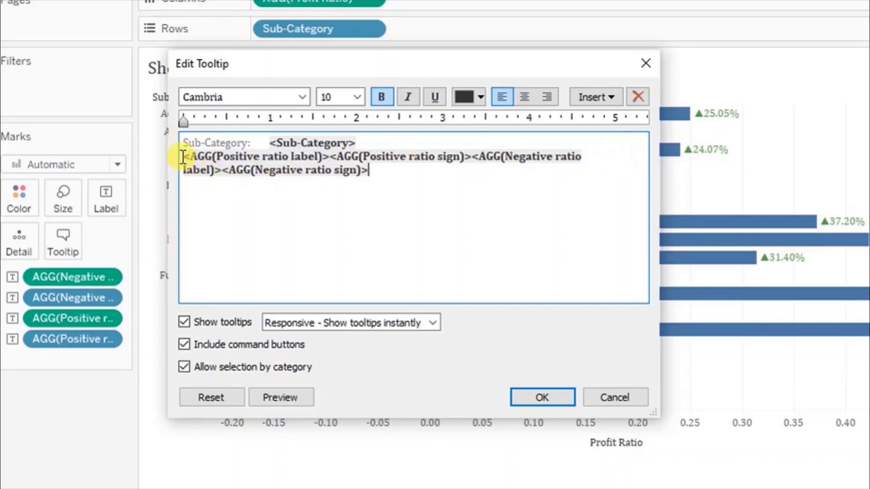
# - Color the two Positive ratio fields green and the two Negative ratio fields red in the tooltip text
pyautogui.moveTo(183, 157); pyautogui.dragTo(471, 158)
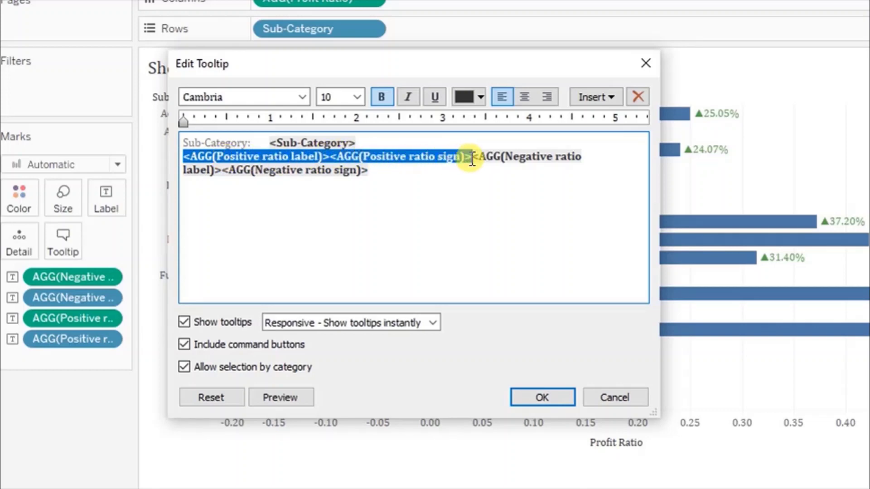
pyautogui.click(461, 100)
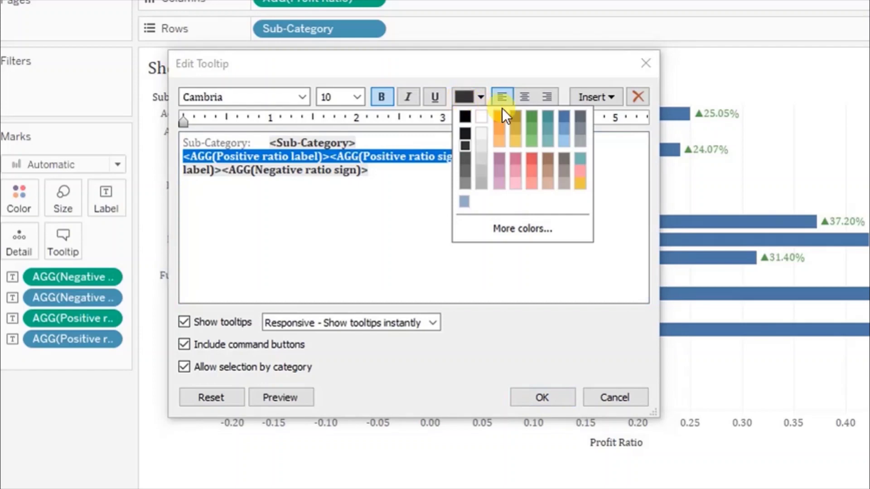
pyautogui.click(534, 118)
pyautogui.click(486, 189)
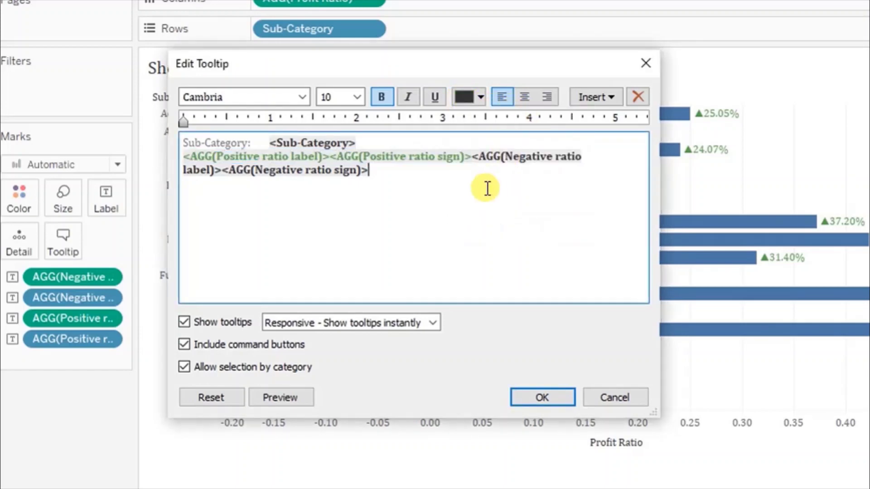
pyautogui.moveTo(471, 156); pyautogui.dragTo(498, 173)
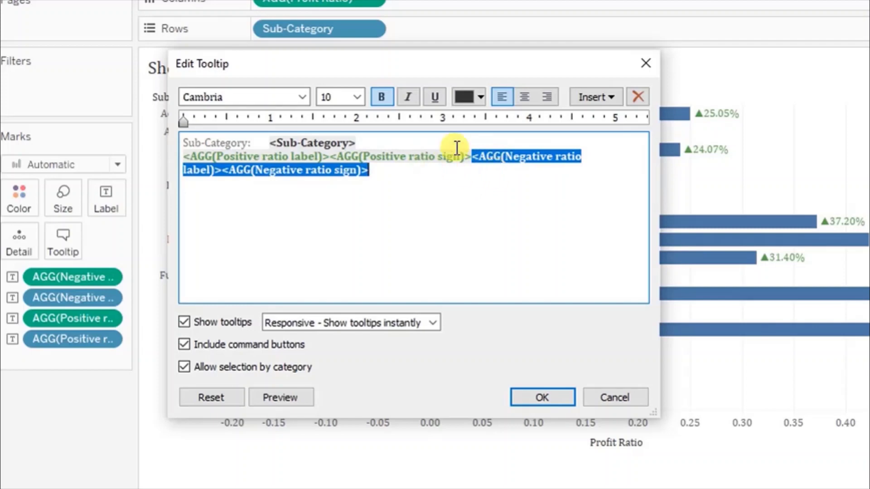
pyautogui.click(465, 97)
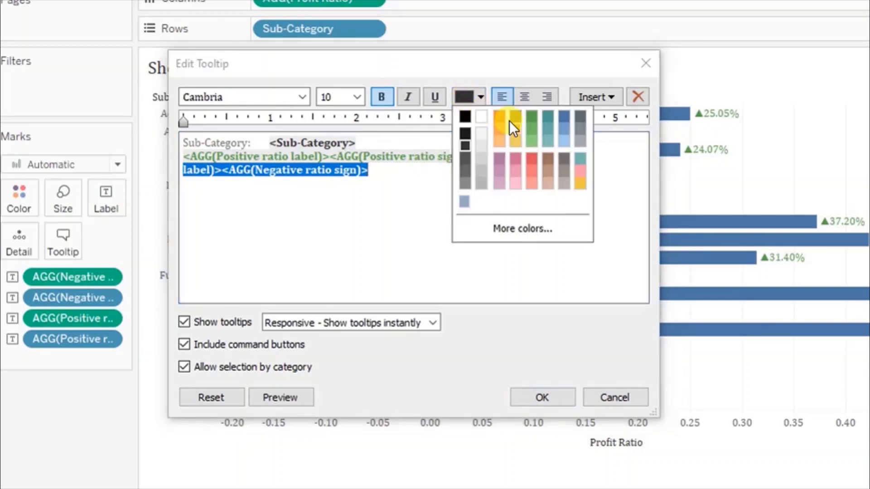
pyautogui.click(529, 157)
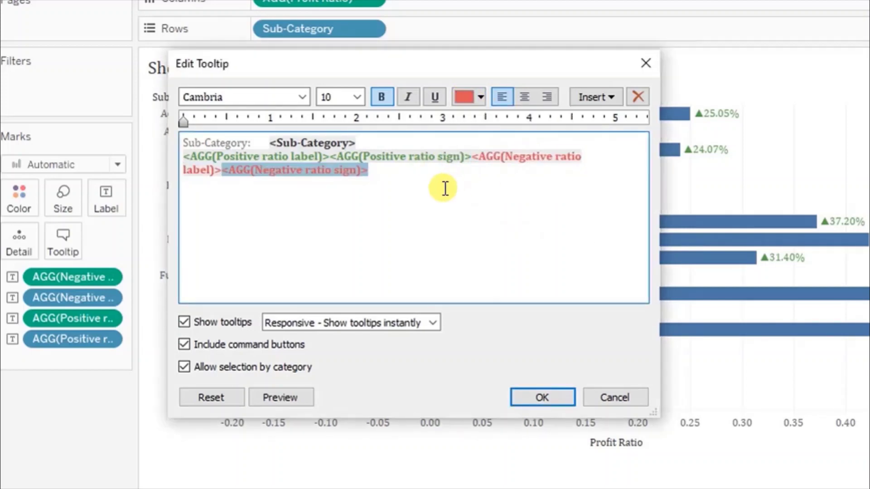
# - Move the Positive ratio sign field in front of the Positive ratio label field in the tooltip text
pyautogui.click(330, 157)
pyautogui.moveTo(330, 156); pyautogui.dragTo(470, 159)
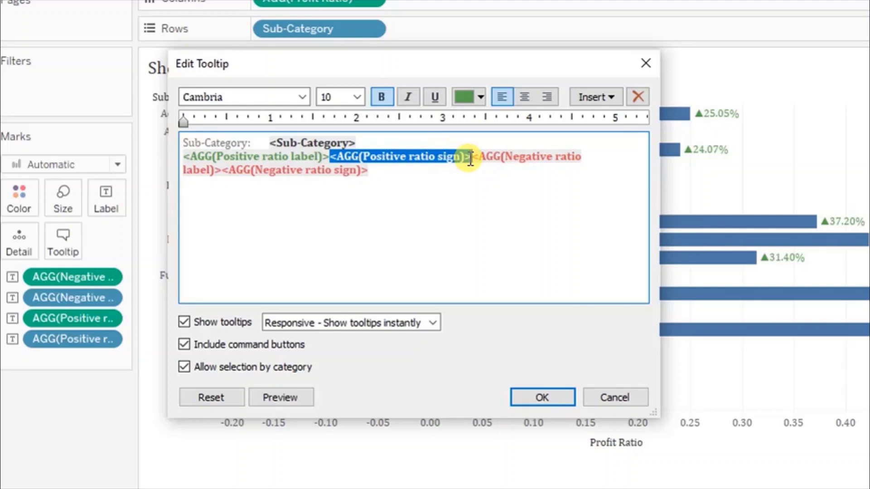
pyautogui.hotkey('ctrl', 'x')
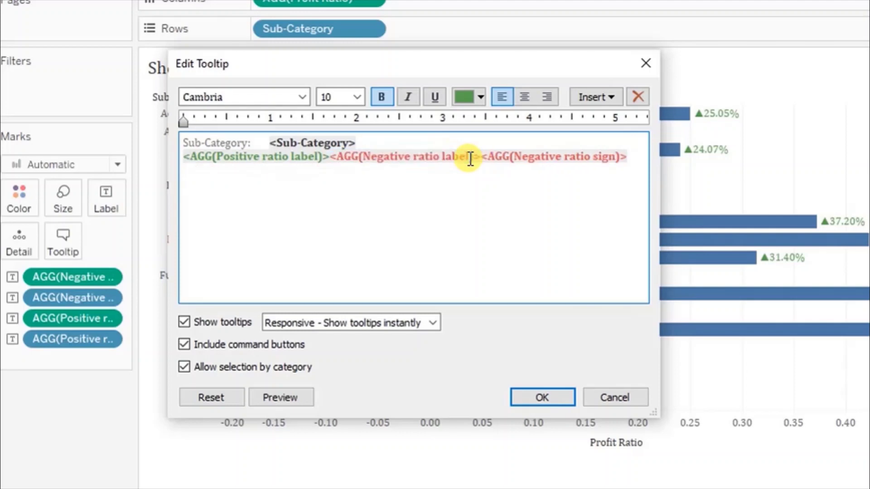
pyautogui.click(186, 157)
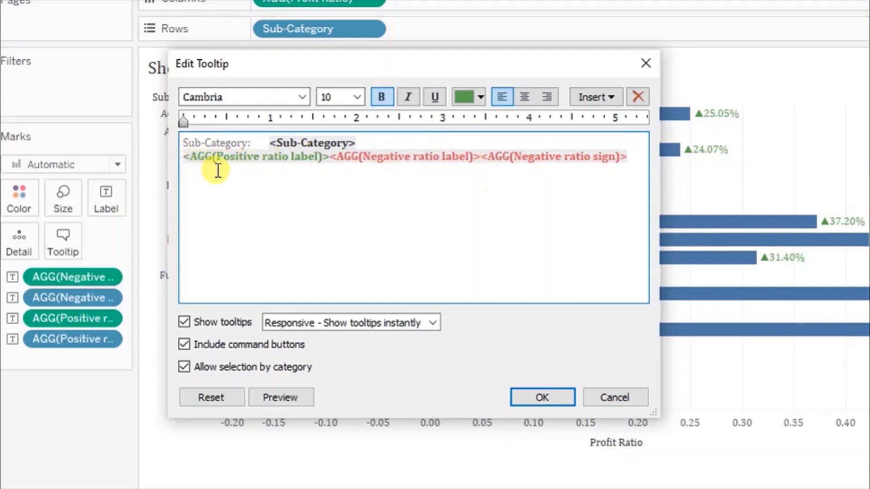
pyautogui.hotkey('ctrl', 'v')
# - Move the Negative ratio sign field in front of the Negative ratio label field in the tooltip and accept the changes
pyautogui.click(370, 169)
pyautogui.moveTo(371, 170); pyautogui.dragTo(225, 166)
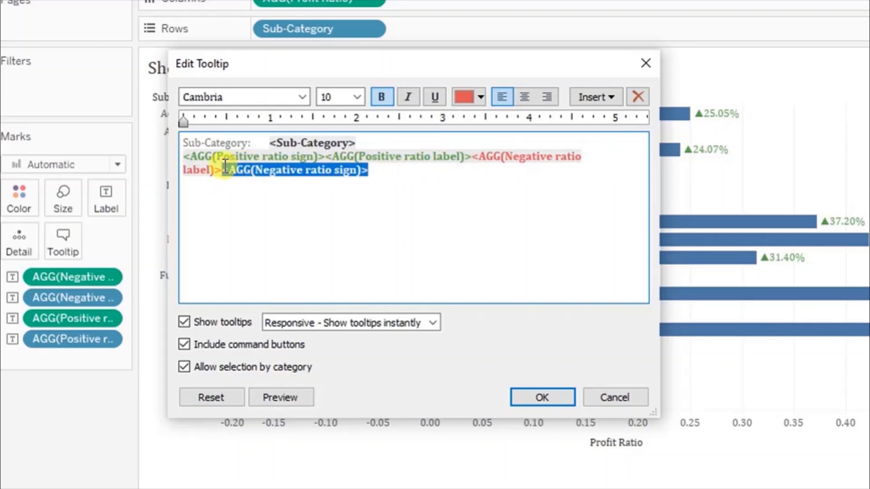
pyautogui.hotkey('ctrl', 'x')
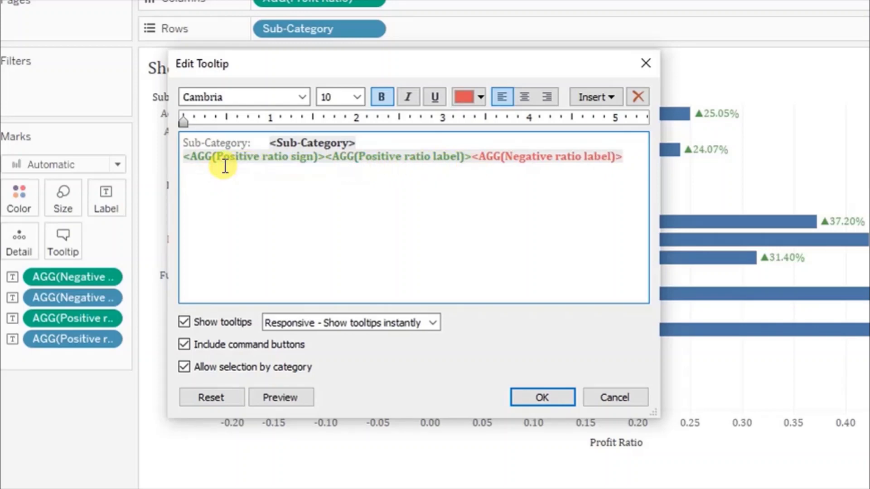
pyautogui.click(473, 158)
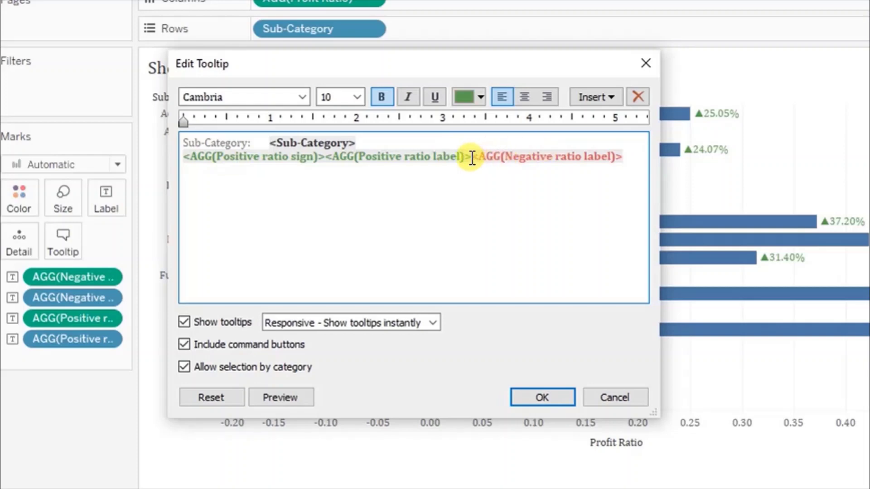
pyautogui.hotkey('ctrl', 'v')
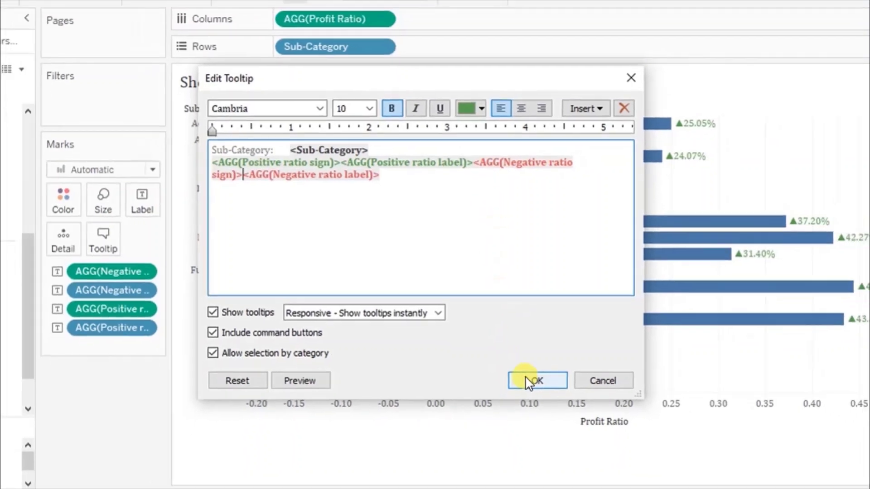
pyautogui.click(526, 394)
# - Check the revised tooltip on positive and negative bars of the chart, such as Supplies and Phones
pyautogui.moveTo(494, 321)
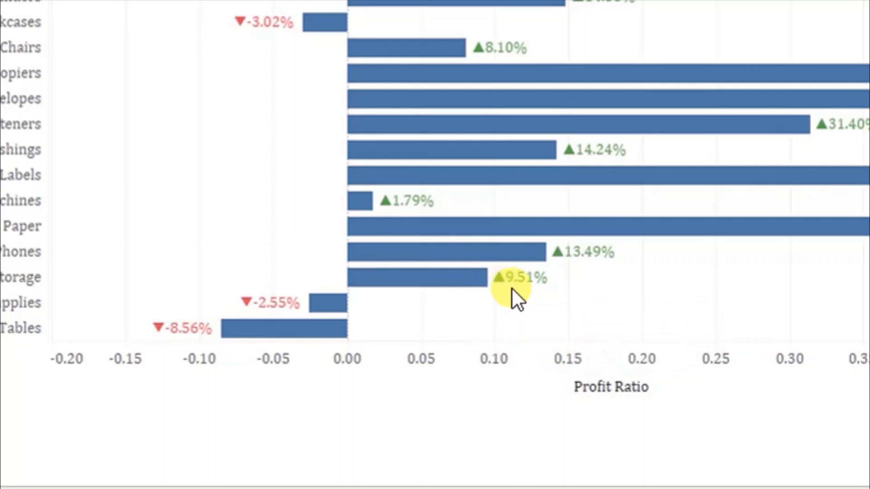
pyautogui.moveTo(321, 305)
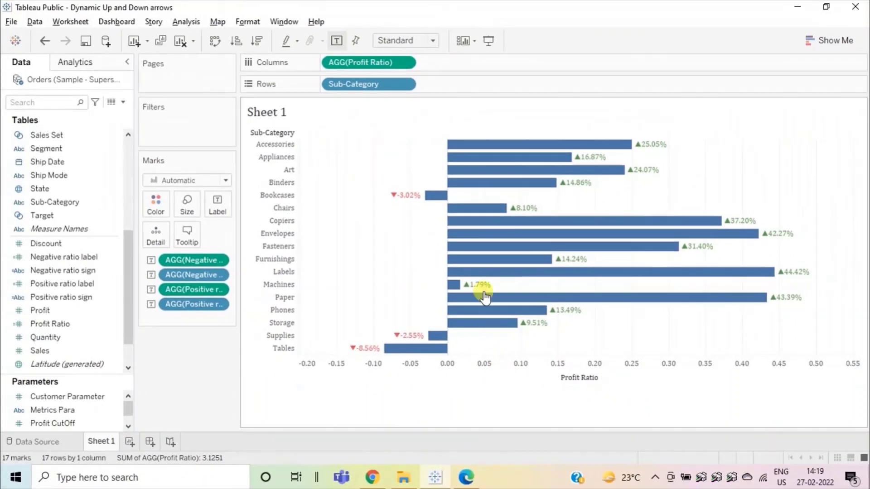
pyautogui.moveTo(421, 342)
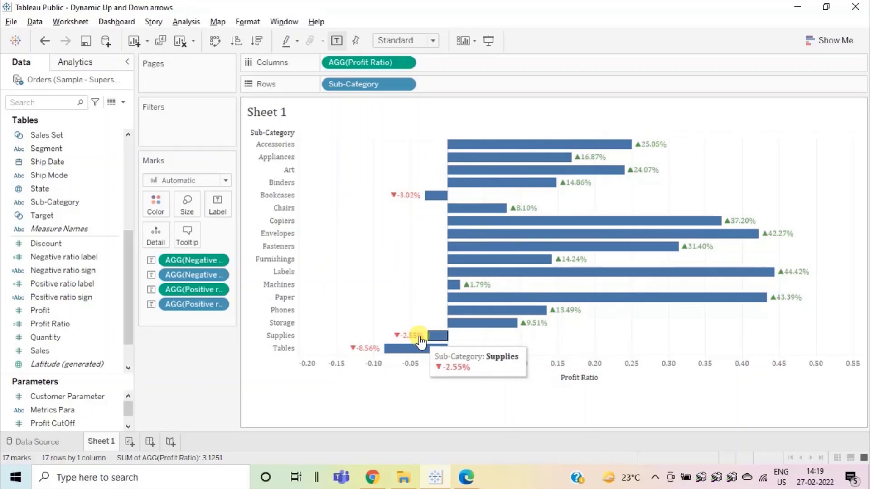
pyautogui.moveTo(507, 319)
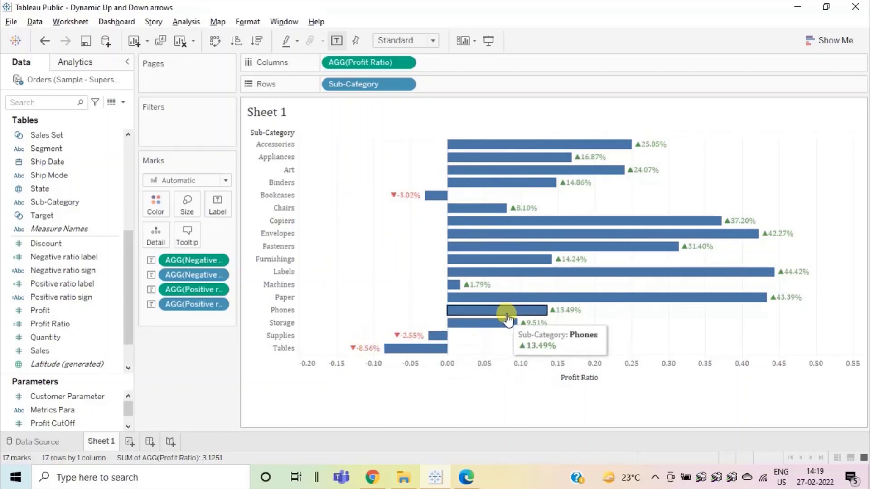